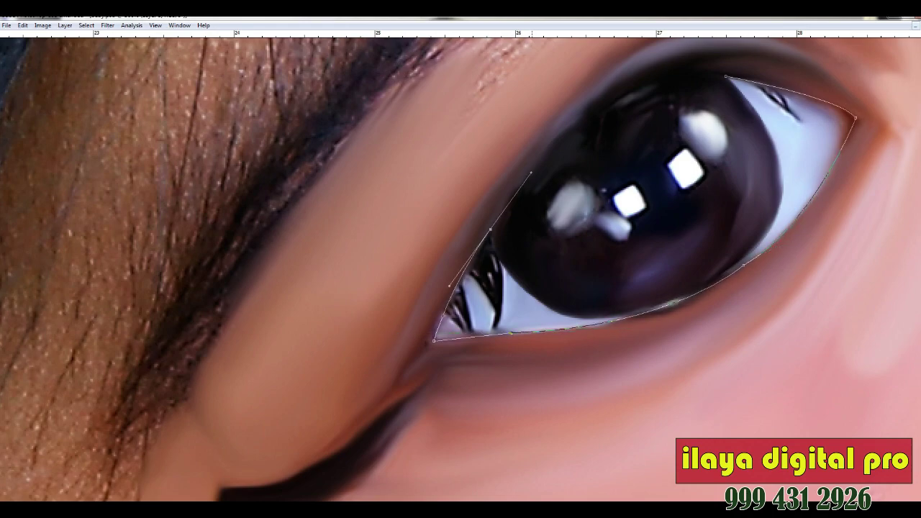
Turn the eye outline path into a selection and smudge the stray lashes over the eye whites inside it
{"action": "key", "text": "ctrl+Return"}
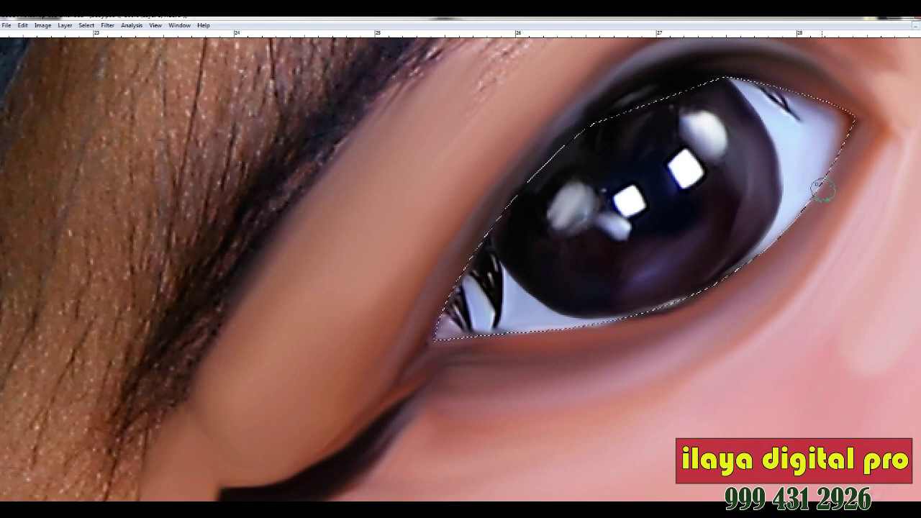
{"action": "key", "text": "bracketleft"}
{"action": "key", "text": "bracketleft"}
{"action": "key", "text": "bracketleft"}
{"action": "key", "text": "bracketleft"}
{"action": "left_click_drag", "start_coordinate": [781, 102], "coordinate": [764, 94]}
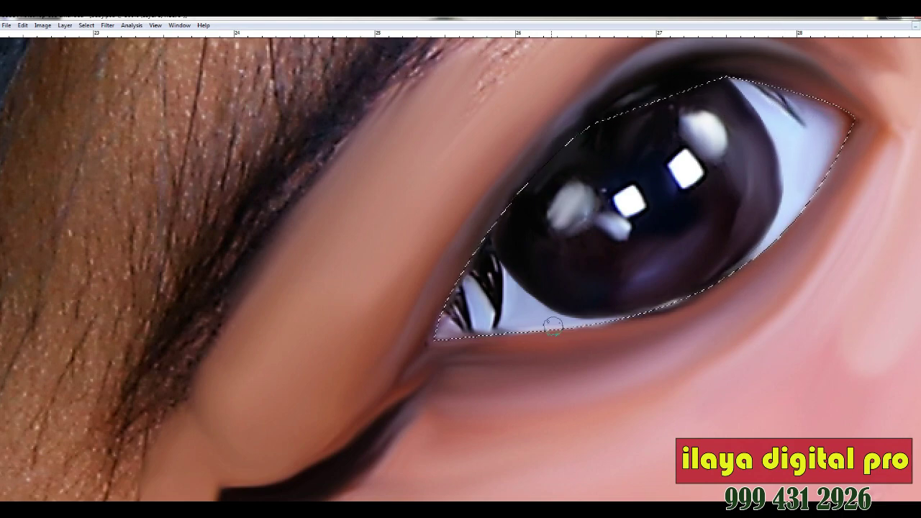
{"action": "mouse_move", "coordinate": [493, 291]}
{"action": "left_mouse_down"}
{"action": "mouse_move", "coordinate": [488, 262]}
{"action": "mouse_move", "coordinate": [495, 282]}
{"action": "left_mouse_up"}
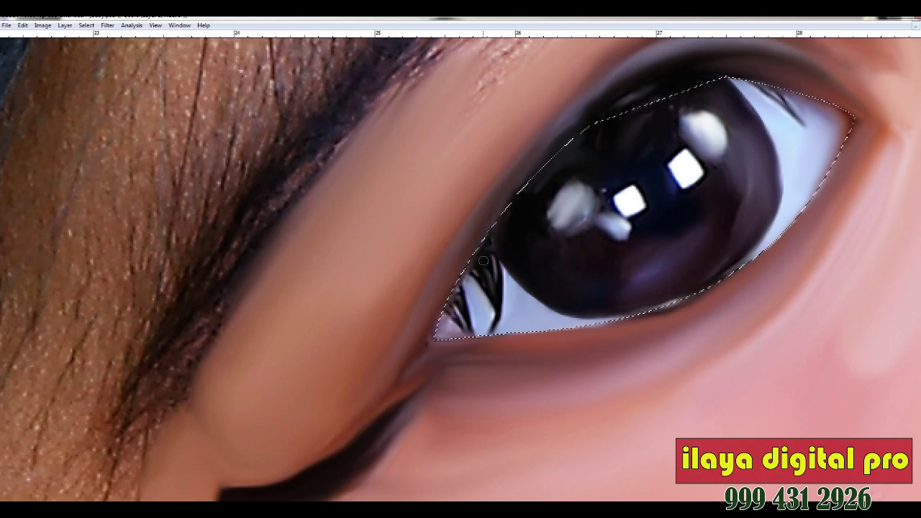
{"action": "key", "text": "ctrl+d"}
Smudge the skin below and beside the outer corner of the child's left eye to blend away the lower lashes
{"action": "key", "text": "ctrl+minus"}
{"action": "key", "text": "ctrl+minus"}
{"action": "key", "text": "ctrl+minus"}
{"action": "key", "text": "ctrl+minus"}
{"action": "key", "text": "ctrl+minus"}
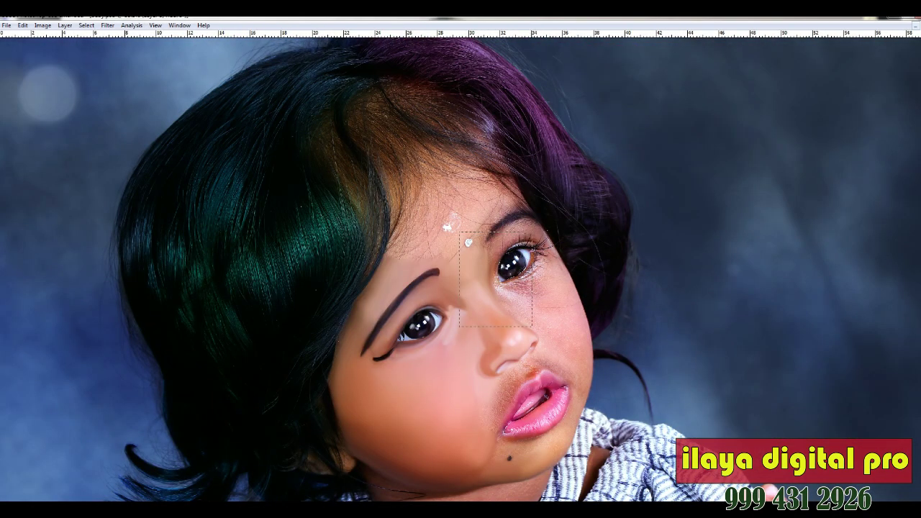
{"action": "left_click_drag", "start_coordinate": [533, 327], "coordinate": [568, 373]}
{"action": "key", "text": "ctrl+plus"}
{"action": "left_click_drag", "start_coordinate": [270, 143], "coordinate": [95, 342]}
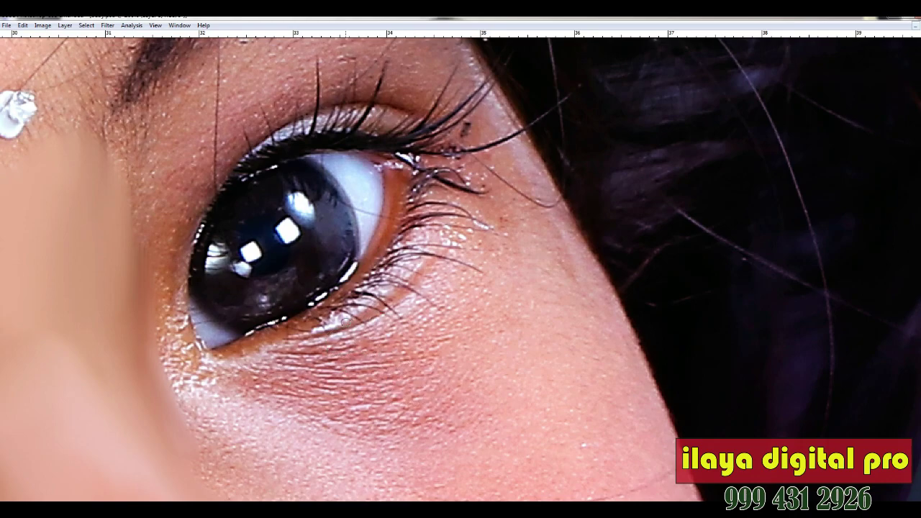
{"action": "left_click_drag", "start_coordinate": [352, 311], "coordinate": [434, 225]}
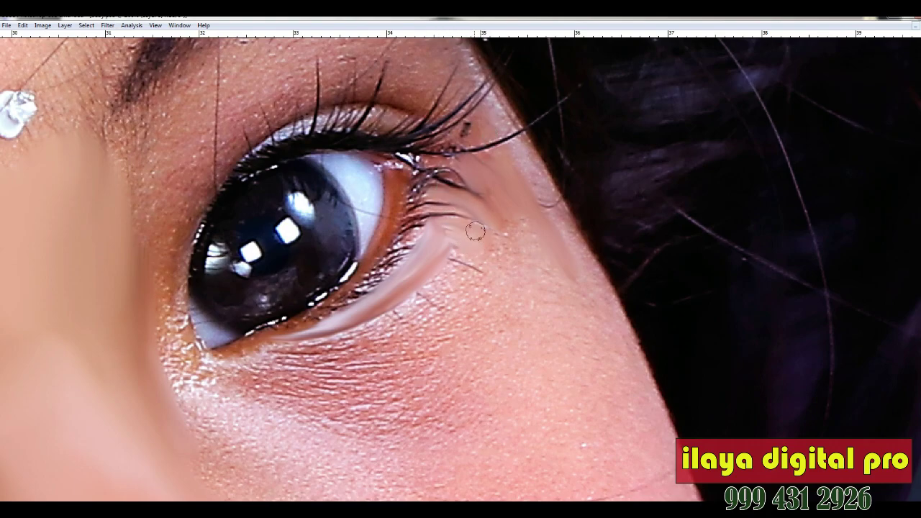
{"action": "left_click_drag", "start_coordinate": [527, 160], "coordinate": [574, 241]}
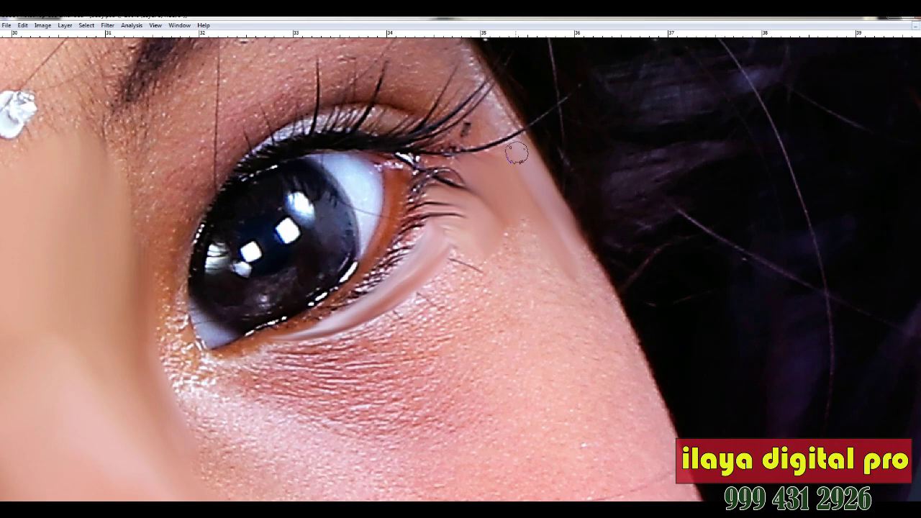
Smudge the lower eyelid rim of the child's left eye from inner to outer corner with a small brush
{"action": "scroll", "coordinate": [547, 389], "scroll_direction": "down", "scroll_amount": 2}
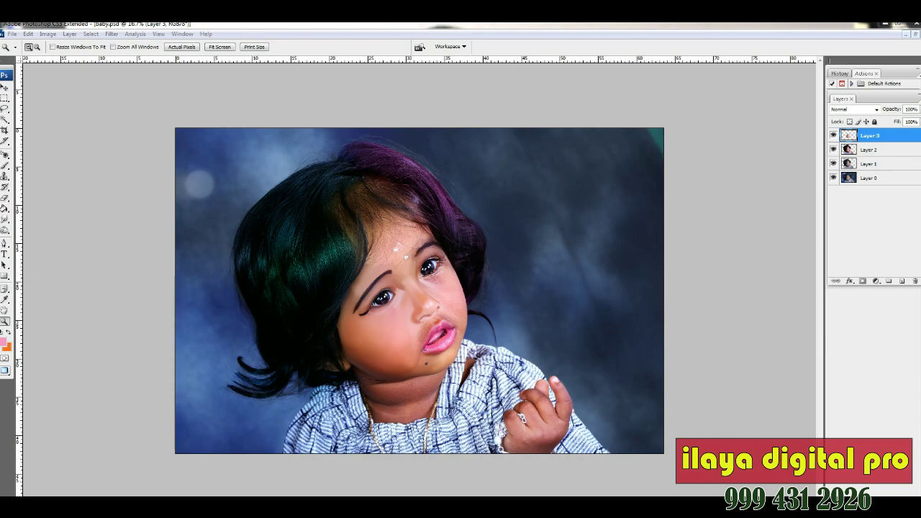
{"action": "left_click_drag", "start_coordinate": [243, 164], "coordinate": [627, 421]}
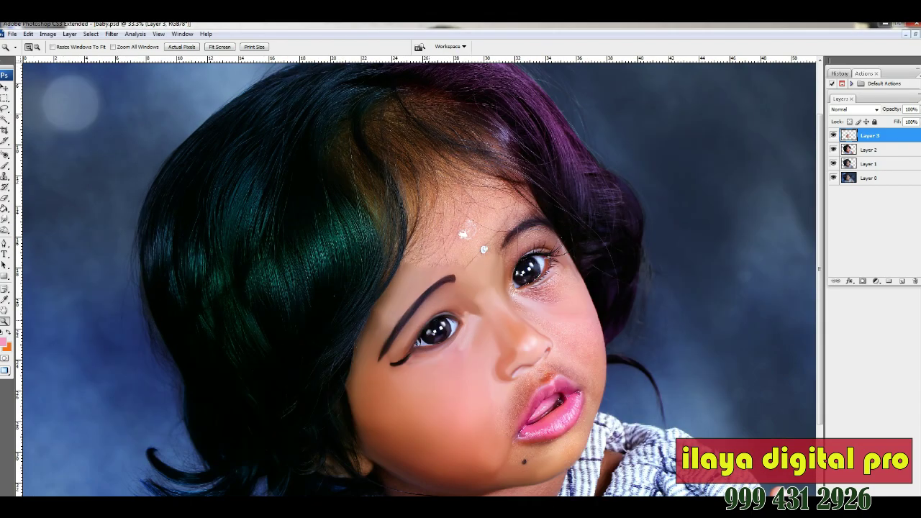
{"action": "left_click", "coordinate": [430, 325]}
{"action": "left_click_drag", "start_coordinate": [364, 125], "coordinate": [434, 244]}
{"action": "left_click", "coordinate": [434, 244]}
{"action": "left_click", "coordinate": [434, 244]}
{"action": "left_click", "coordinate": [434, 244]}
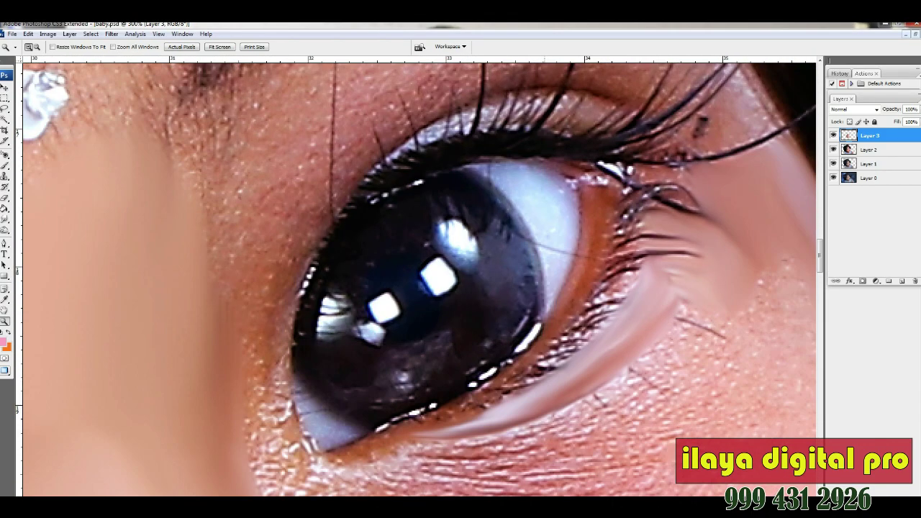
{"action": "left_click_drag", "start_coordinate": [470, 422], "coordinate": [473, 370]}
{"action": "right_click", "coordinate": [473, 370]}
{"action": "left_click", "coordinate": [504, 293]}
{"action": "left_click", "coordinate": [385, 200]}
{"action": "key", "text": "bracketleft"}
{"action": "key", "text": "bracketleft"}
{"action": "key", "text": "bracketleft"}
{"action": "key", "text": "bracketleft"}
{"action": "key", "text": "bracketleft"}
{"action": "key", "text": "bracketleft"}
{"action": "key", "text": "bracketleft"}
{"action": "key", "text": "bracketleft"}
{"action": "key", "text": "bracketleft"}
{"action": "key", "text": "bracketleft"}
{"action": "key", "text": "bracketleft"}
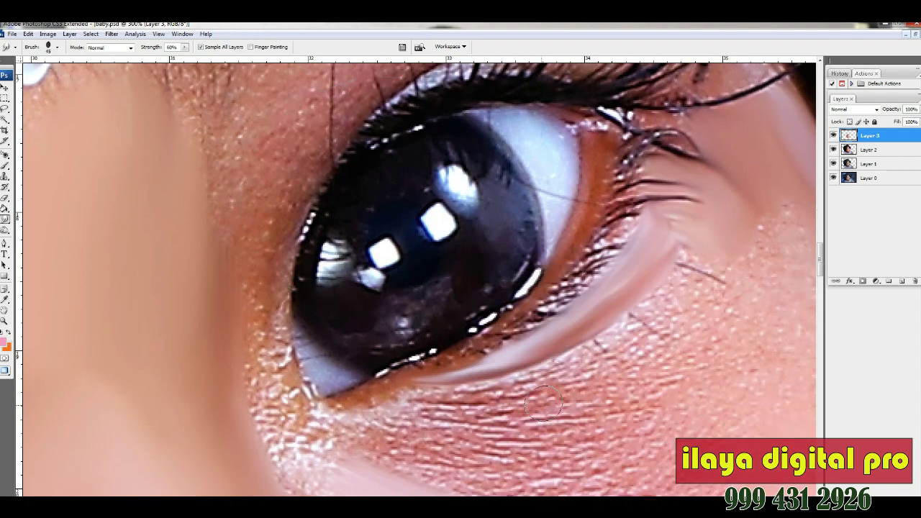
{"action": "mouse_move", "coordinate": [356, 399]}
{"action": "left_mouse_down"}
{"action": "mouse_move", "coordinate": [407, 367]}
{"action": "mouse_move", "coordinate": [517, 333]}
{"action": "left_mouse_up"}
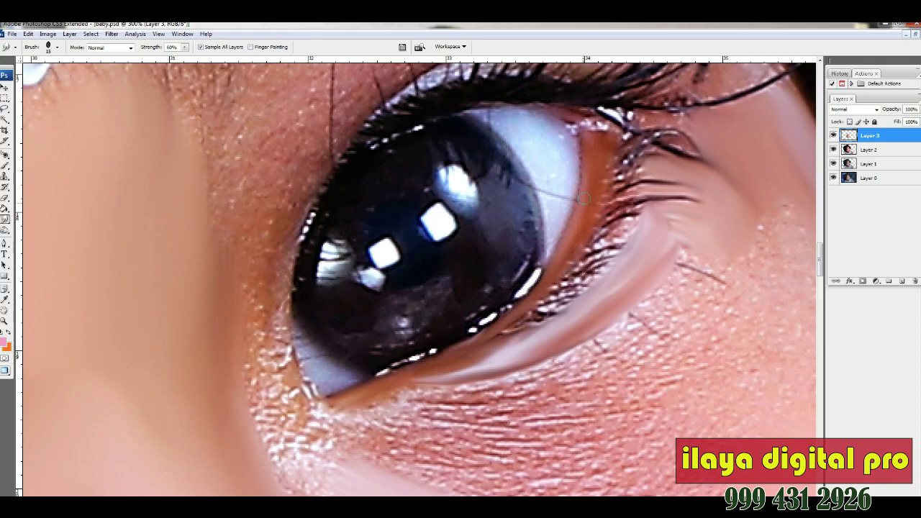
{"action": "left_click_drag", "start_coordinate": [567, 285], "coordinate": [634, 151]}
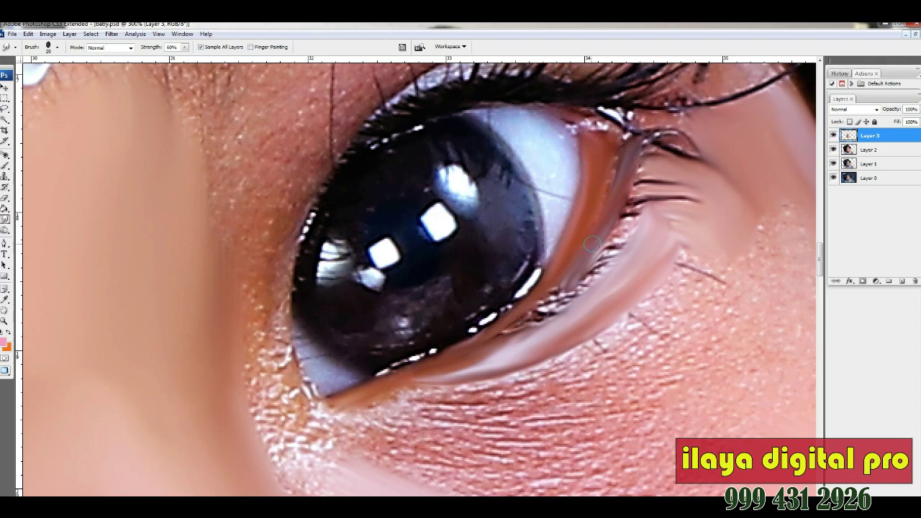
Smudge away the remaining lower lashes and blend the lower eyelid folds along the eye's curve
{"action": "right_click", "coordinate": [626, 230]}
{"action": "key", "text": "Escape"}
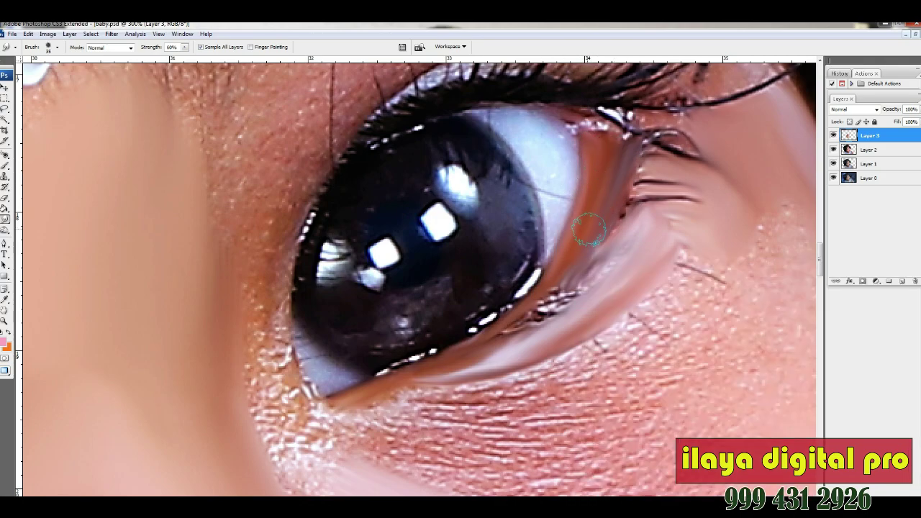
{"action": "scroll", "coordinate": [569, 187], "scroll_direction": "down", "scroll_amount": 3}
{"action": "left_click_drag", "start_coordinate": [543, 229], "coordinate": [346, 312]}
{"action": "left_click_drag", "start_coordinate": [458, 279], "coordinate": [605, 178]}
{"action": "mouse_move", "coordinate": [584, 208]}
{"action": "left_mouse_down"}
{"action": "mouse_move", "coordinate": [599, 157]}
{"action": "mouse_move", "coordinate": [559, 220]}
{"action": "left_mouse_up"}
{"action": "mouse_move", "coordinate": [609, 160]}
{"action": "left_mouse_down"}
{"action": "mouse_move", "coordinate": [506, 270]}
{"action": "mouse_move", "coordinate": [385, 305]}
{"action": "left_mouse_up"}
{"action": "mouse_move", "coordinate": [465, 290]}
{"action": "left_mouse_down"}
{"action": "mouse_move", "coordinate": [493, 258]}
{"action": "mouse_move", "coordinate": [581, 238]}
{"action": "mouse_move", "coordinate": [579, 206]}
{"action": "mouse_move", "coordinate": [617, 172]}
{"action": "mouse_move", "coordinate": [548, 234]}
{"action": "mouse_move", "coordinate": [587, 229]}
{"action": "left_mouse_up"}
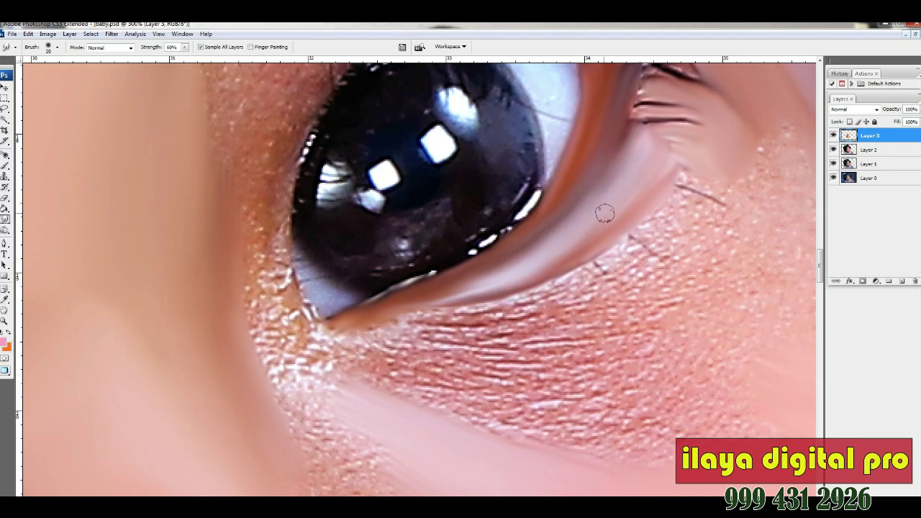
Smudge the lashes at the eye's outer corner into the surrounding skin
{"action": "scroll", "coordinate": [634, 194], "scroll_direction": "up", "scroll_amount": 3}
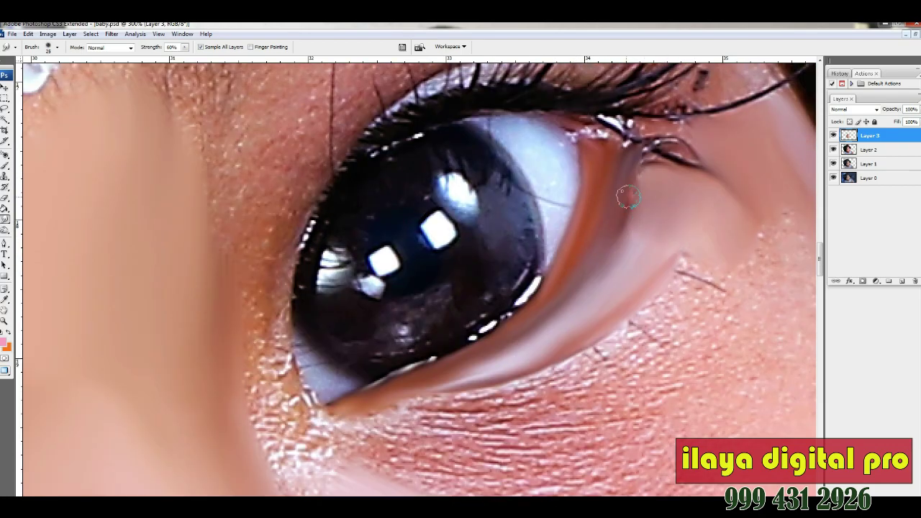
{"action": "mouse_move", "coordinate": [656, 161]}
{"action": "left_mouse_down"}
{"action": "mouse_move", "coordinate": [703, 168]}
{"action": "mouse_move", "coordinate": [653, 148]}
{"action": "mouse_move", "coordinate": [736, 205]}
{"action": "mouse_move", "coordinate": [651, 151]}
{"action": "left_mouse_up"}
{"action": "scroll", "coordinate": [737, 204], "scroll_direction": "up", "scroll_amount": 1}
{"action": "key", "text": "["}
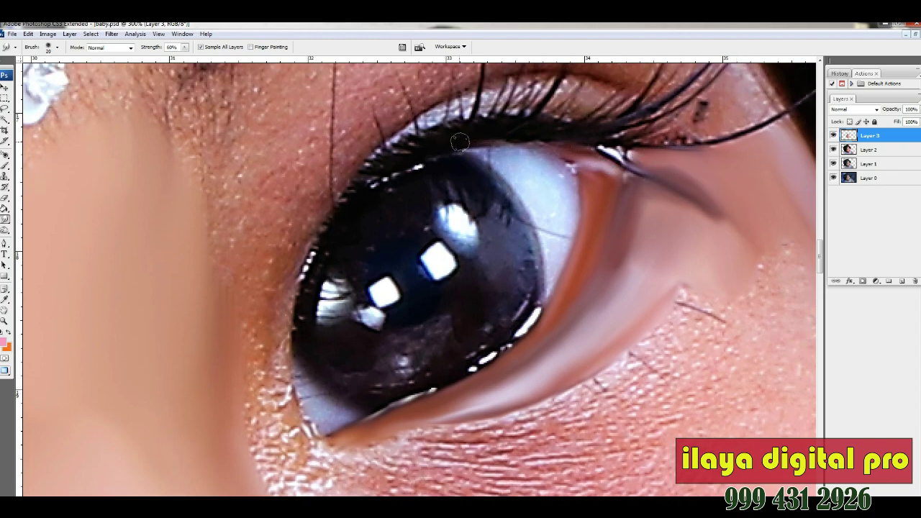
Smudge the upper lashes into a smooth dark lid line and blend the upper eyelid and the skin beyond its outer end
{"action": "scroll", "coordinate": [577, 149], "scroll_direction": "up", "scroll_amount": 1}
{"action": "mouse_move", "coordinate": [578, 149]}
{"action": "left_mouse_down"}
{"action": "mouse_move", "coordinate": [533, 121]}
{"action": "mouse_move", "coordinate": [574, 128]}
{"action": "mouse_move", "coordinate": [437, 159]}
{"action": "mouse_move", "coordinate": [540, 153]}
{"action": "mouse_move", "coordinate": [637, 183]}
{"action": "mouse_move", "coordinate": [609, 154]}
{"action": "mouse_move", "coordinate": [651, 169]}
{"action": "mouse_move", "coordinate": [648, 153]}
{"action": "mouse_move", "coordinate": [692, 189]}
{"action": "mouse_move", "coordinate": [655, 165]}
{"action": "left_mouse_up"}
{"action": "key", "text": "bracketleft"}
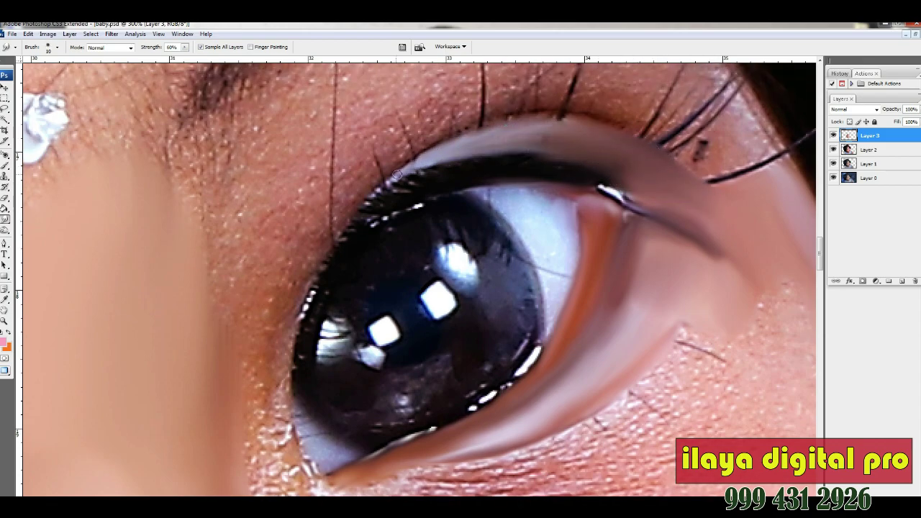
{"action": "scroll", "coordinate": [514, 164], "scroll_direction": "up", "scroll_amount": 1}
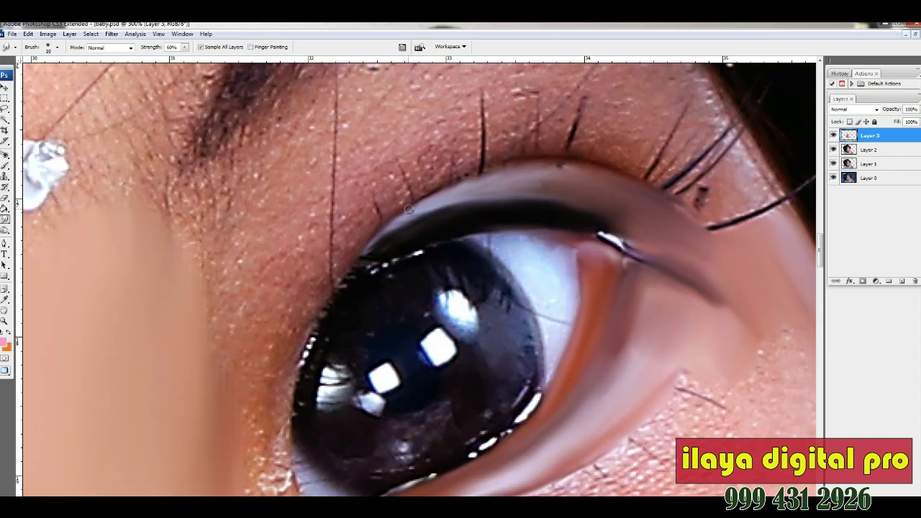
{"action": "key", "text": "bracketright"}
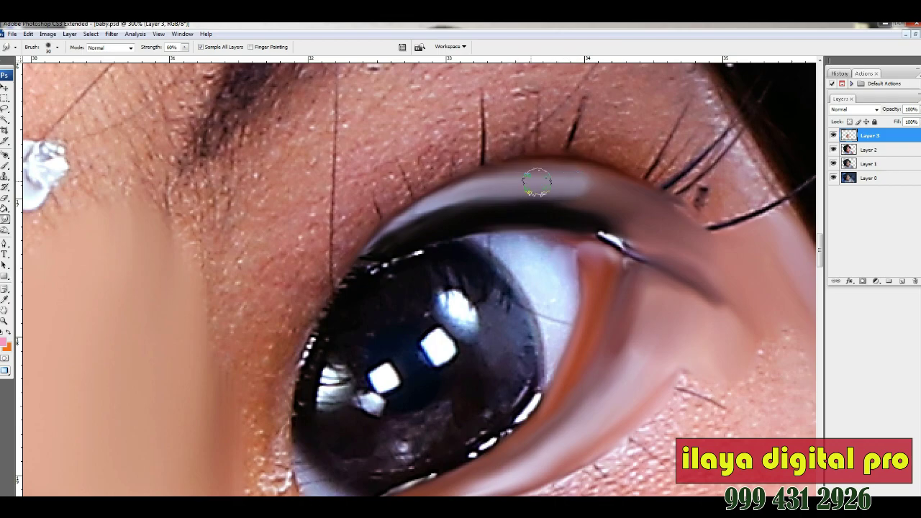
{"action": "mouse_move", "coordinate": [605, 141]}
{"action": "left_mouse_down"}
{"action": "mouse_move", "coordinate": [695, 192]}
{"action": "mouse_move", "coordinate": [723, 173]}
{"action": "left_mouse_up"}
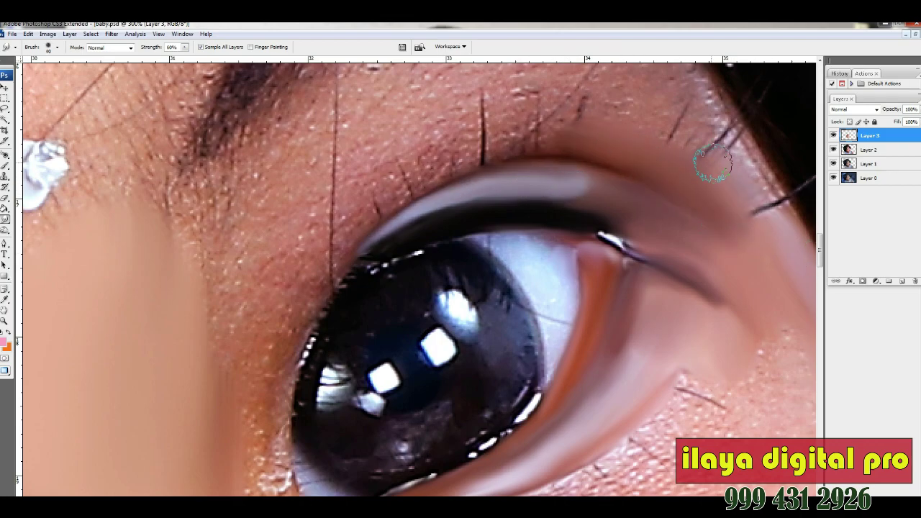
Outline the eyebrow above the child's left eye with a closed Pen path and convert it to a selection
{"action": "scroll", "coordinate": [710, 165], "scroll_direction": "up", "scroll_amount": 4}
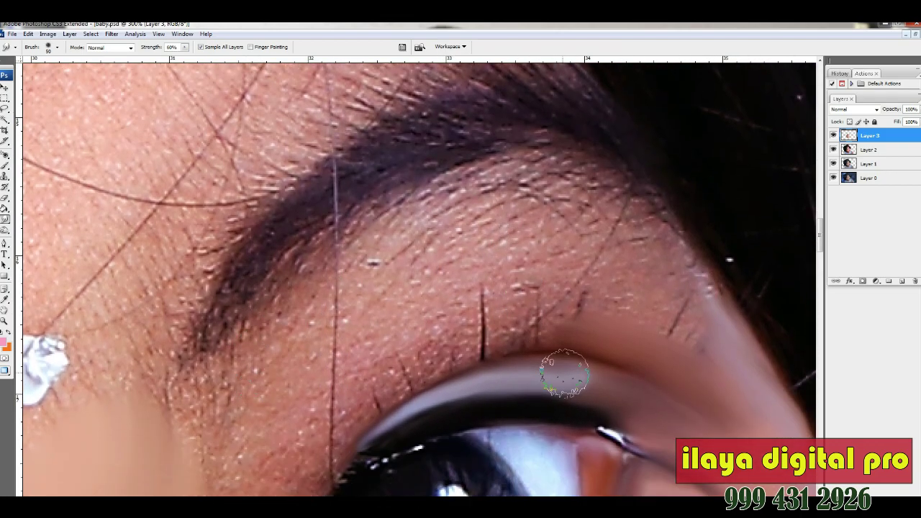
{"action": "key", "text": "p"}
{"action": "left_click_drag", "start_coordinate": [370, 205], "coordinate": [466, 171]}
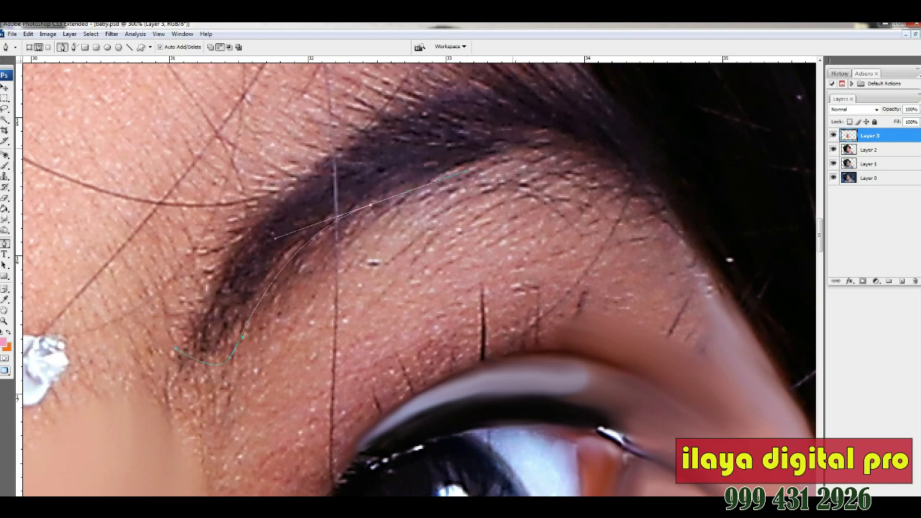
{"action": "left_click_drag", "start_coordinate": [677, 223], "coordinate": [818, 342]}
{"action": "key", "text": "ctrl+alt+z"}
{"action": "key", "text": "ctrl+alt+z"}
{"action": "key", "text": "ctrl+alt+z"}
{"action": "left_click", "coordinate": [611, 210]}
{"action": "left_click_drag", "start_coordinate": [610, 210], "coordinate": [747, 374]}
{"action": "left_click_drag", "start_coordinate": [460, 223], "coordinate": [701, 240]}
{"action": "left_click_drag", "start_coordinate": [702, 241], "coordinate": [702, 264]}
{"action": "scroll", "coordinate": [432, 288], "scroll_direction": "up", "scroll_amount": 1}
{"action": "scroll", "coordinate": [432, 288], "scroll_direction": "down", "scroll_amount": 2}
{"action": "left_click_drag", "start_coordinate": [263, 251], "coordinate": [111, 421]}
{"action": "left_click", "coordinate": [197, 364]}
{"action": "key", "text": "ctrl+Return"}
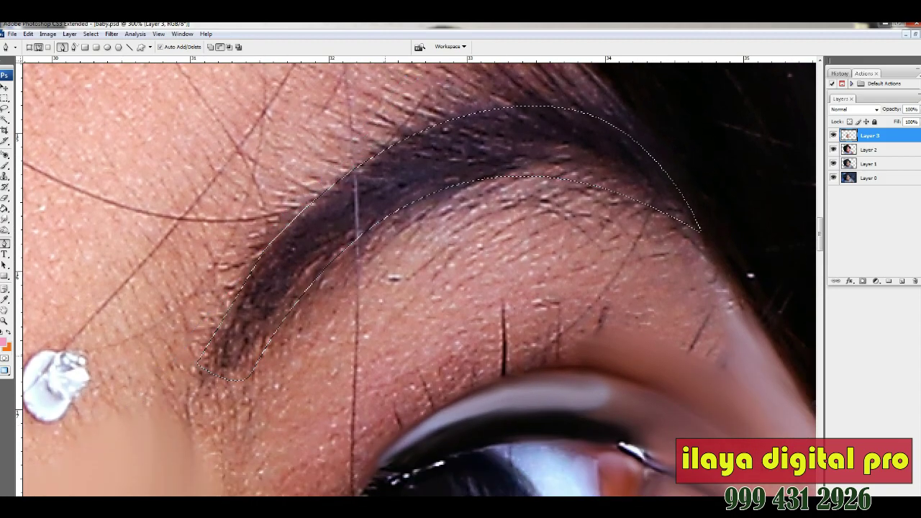
Smudge the skin beneath the eyebrow smooth up to the brow's lower edge, adjusting the brush size for the areas
{"action": "key", "text": "r"}
{"action": "mouse_move", "coordinate": [319, 320]}
{"action": "left_mouse_down"}
{"action": "mouse_move", "coordinate": [403, 293]}
{"action": "mouse_move", "coordinate": [421, 310]}
{"action": "mouse_move", "coordinate": [528, 278]}
{"action": "mouse_move", "coordinate": [449, 206]}
{"action": "mouse_move", "coordinate": [666, 265]}
{"action": "left_mouse_up"}
{"action": "key", "text": "]"}
{"action": "key", "text": "["}
{"action": "key", "text": "["}
{"action": "key", "text": "["}
{"action": "key", "text": "["}
{"action": "mouse_move", "coordinate": [710, 314]}
{"action": "left_mouse_down"}
{"action": "mouse_move", "coordinate": [746, 349]}
{"action": "mouse_move", "coordinate": [718, 312]}
{"action": "mouse_move", "coordinate": [733, 304]}
{"action": "mouse_move", "coordinate": [758, 311]}
{"action": "mouse_move", "coordinate": [675, 190]}
{"action": "left_mouse_up"}
{"action": "scroll", "coordinate": [716, 314], "scroll_direction": "down", "scroll_amount": 3}
{"action": "key", "text": "]"}
{"action": "key", "text": "]"}
{"action": "key", "text": "]"}
{"action": "key", "text": "]"}
{"action": "mouse_move", "coordinate": [569, 173]}
{"action": "left_mouse_down"}
{"action": "mouse_move", "coordinate": [567, 213]}
{"action": "mouse_move", "coordinate": [444, 207]}
{"action": "mouse_move", "coordinate": [415, 192]}
{"action": "left_mouse_up"}
Smudge the skin between the nose bridge and the inner side of the eye smooth with a smaller brush
{"action": "scroll", "coordinate": [418, 190], "scroll_direction": "down", "scroll_amount": 5}
{"action": "key", "text": "bracketleft"}
{"action": "key", "text": "bracketleft"}
{"action": "key", "text": "bracketleft"}
{"action": "key", "text": "bracketleft"}
{"action": "scroll", "coordinate": [210, 209], "scroll_direction": "down", "scroll_amount": 4}
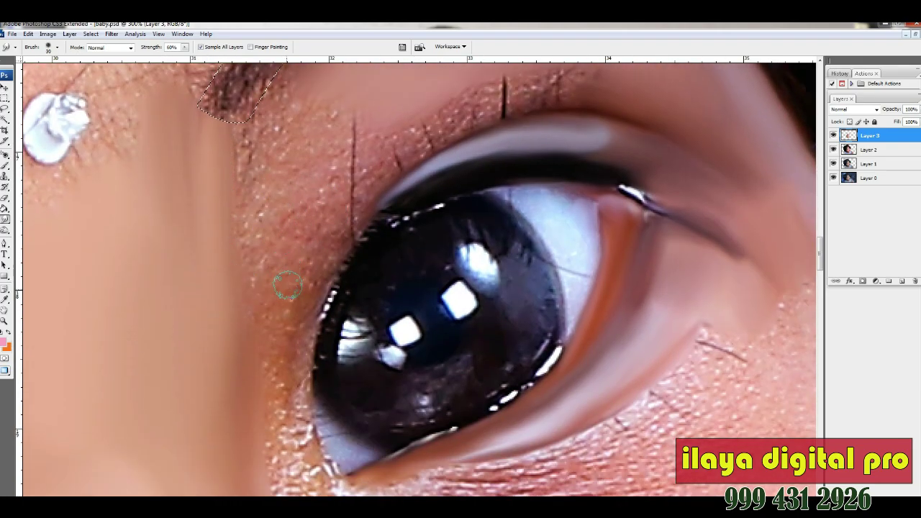
{"action": "key", "text": "bracketleft"}
{"action": "scroll", "coordinate": [260, 301], "scroll_direction": "up", "scroll_amount": 2}
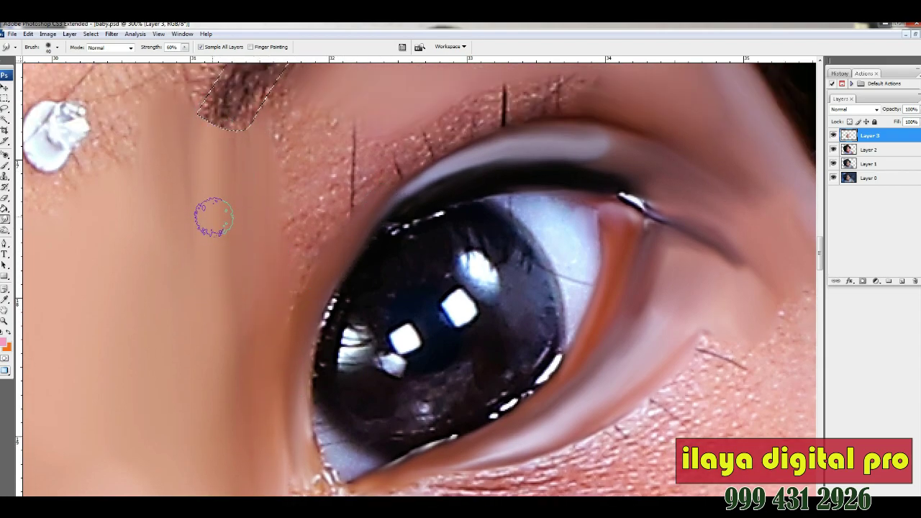
Smudge the remaining textured skin above the upper eyelid and around the inner end of the eyebrow
{"action": "scroll", "coordinate": [251, 384], "scroll_direction": "up", "scroll_amount": 3}
{"action": "mouse_move", "coordinate": [455, 222]}
{"action": "left_mouse_down"}
{"action": "mouse_move", "coordinate": [606, 180]}
{"action": "mouse_move", "coordinate": [576, 185]}
{"action": "mouse_move", "coordinate": [633, 208]}
{"action": "left_mouse_up"}
{"action": "left_click_drag", "start_coordinate": [352, 278], "coordinate": [662, 223]}
{"action": "key", "text": "bracketright"}
{"action": "key", "text": "bracketright"}
{"action": "mouse_move", "coordinate": [391, 225]}
{"action": "left_mouse_down"}
{"action": "mouse_move", "coordinate": [647, 173]}
{"action": "mouse_move", "coordinate": [299, 219]}
{"action": "mouse_move", "coordinate": [307, 252]}
{"action": "mouse_move", "coordinate": [643, 170]}
{"action": "left_mouse_up"}
{"action": "key", "text": "bracketright"}
{"action": "key", "text": "bracketright"}
{"action": "scroll", "coordinate": [643, 169], "scroll_direction": "up", "scroll_amount": 4}
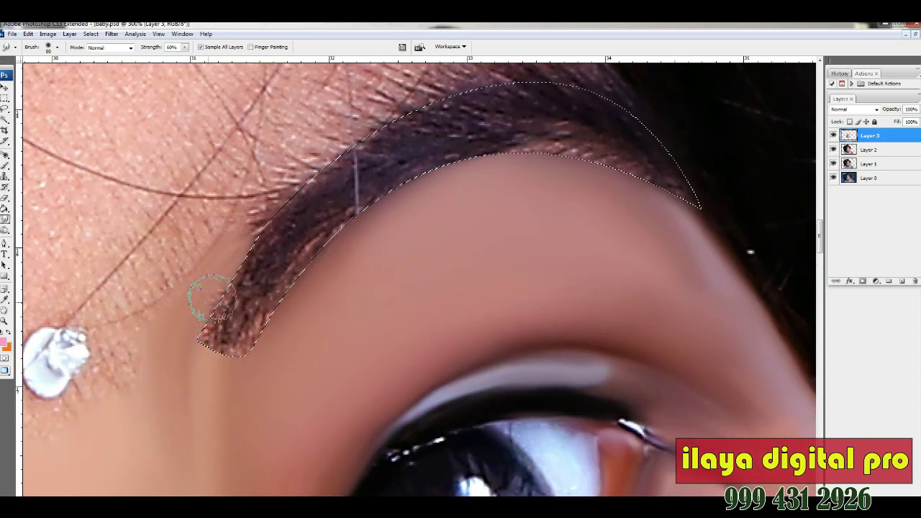
Smudge the textured strip of cheek skin beside the nose, below the child's left eye
{"action": "scroll", "coordinate": [288, 319], "scroll_direction": "down", "scroll_amount": 15}
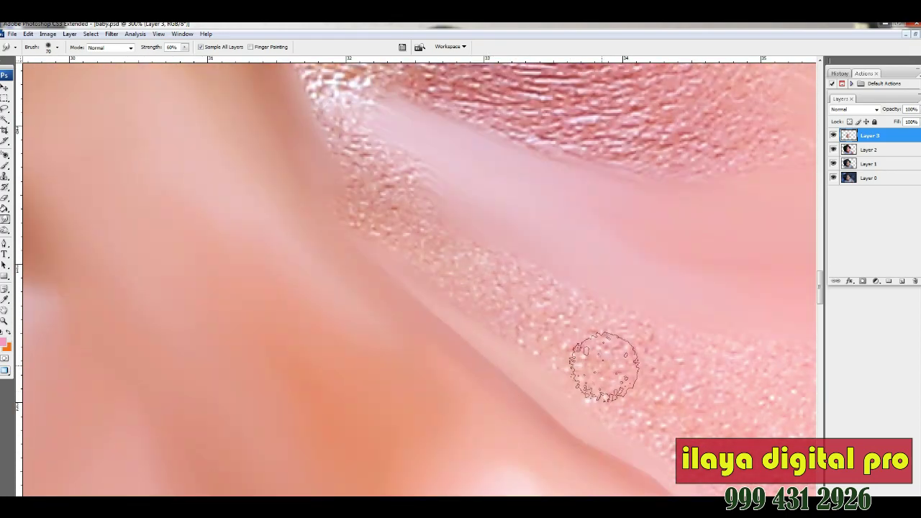
{"action": "key", "text": "bracketleft"}
{"action": "key", "text": "bracketleft"}
{"action": "mouse_move", "coordinate": [604, 367]}
{"action": "left_mouse_down"}
{"action": "mouse_move", "coordinate": [571, 305]}
{"action": "mouse_move", "coordinate": [625, 320]}
{"action": "left_mouse_up"}
{"action": "key", "text": "bracketright"}
{"action": "mouse_move", "coordinate": [624, 320]}
{"action": "left_mouse_down"}
{"action": "mouse_move", "coordinate": [555, 340]}
{"action": "mouse_move", "coordinate": [630, 384]}
{"action": "mouse_move", "coordinate": [761, 337]}
{"action": "left_mouse_up"}
Set the Smudge strength to 65% and smooth the skin beside the nose up to the eye's inner corner
{"action": "scroll", "coordinate": [294, 231], "scroll_direction": "up", "scroll_amount": 3}
{"action": "scroll", "coordinate": [342, 251], "scroll_direction": "up", "scroll_amount": 3}
{"action": "key", "text": "bracketright"}
{"action": "key", "text": "6"}
{"action": "key", "text": "5"}
{"action": "mouse_move", "coordinate": [327, 253]}
{"action": "left_mouse_down"}
{"action": "mouse_move", "coordinate": [365, 262]}
{"action": "mouse_move", "coordinate": [333, 274]}
{"action": "mouse_move", "coordinate": [441, 352]}
{"action": "left_mouse_up"}
{"action": "scroll", "coordinate": [440, 352], "scroll_direction": "up", "scroll_amount": 1}
{"action": "scroll", "coordinate": [513, 447], "scroll_direction": "up", "scroll_amount": 1}
{"action": "key", "text": "bracketleft"}
{"action": "key", "text": "bracketleft"}
{"action": "key", "text": "bracketleft"}
{"action": "mouse_move", "coordinate": [325, 307]}
{"action": "left_mouse_down"}
{"action": "mouse_move", "coordinate": [306, 317]}
{"action": "mouse_move", "coordinate": [310, 351]}
{"action": "left_mouse_up"}
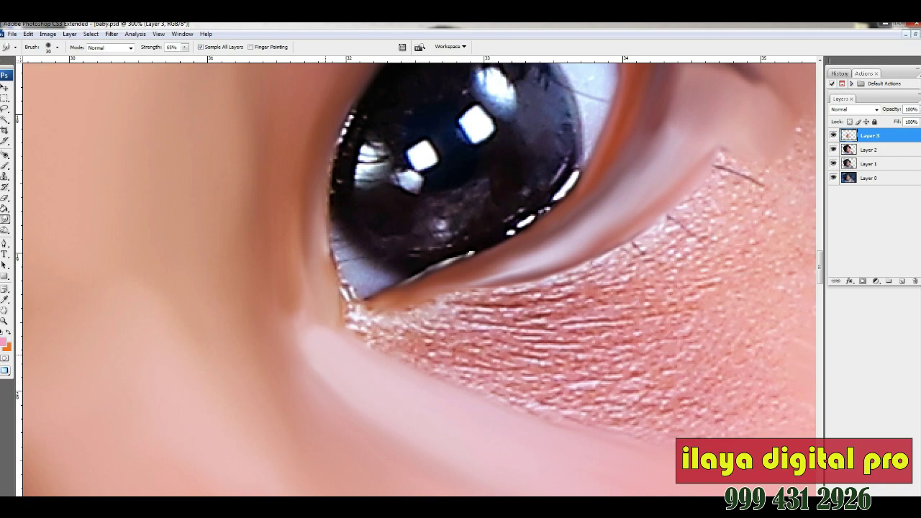
Smudge the upper under-eye wrinkles and the lower eyelid's edge out to the outer corner
{"action": "scroll", "coordinate": [427, 407], "scroll_direction": "up", "scroll_amount": 3}
{"action": "left_click_drag", "start_coordinate": [465, 356], "coordinate": [586, 354]}
{"action": "left_click_drag", "start_coordinate": [458, 369], "coordinate": [662, 376]}
{"action": "key", "text": "bracketright"}
{"action": "mouse_move", "coordinate": [561, 341]}
{"action": "left_mouse_down"}
{"action": "mouse_move", "coordinate": [647, 292]}
{"action": "mouse_move", "coordinate": [725, 213]}
{"action": "left_mouse_up"}
{"action": "left_click_drag", "start_coordinate": [558, 333], "coordinate": [678, 259]}
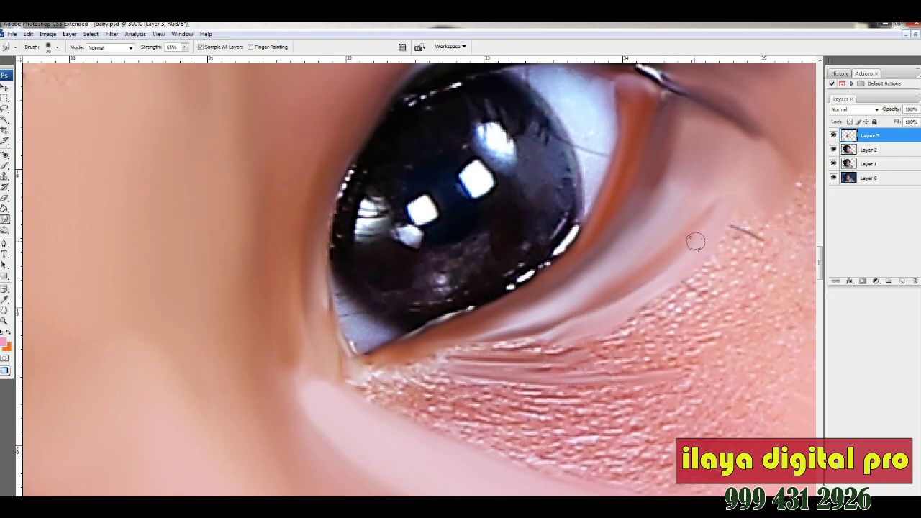
Smudge the skin below the eye's outer corner and smooth the central under-eye wrinkles
{"action": "mouse_move", "coordinate": [781, 206]}
{"action": "left_mouse_down"}
{"action": "mouse_move", "coordinate": [738, 238]}
{"action": "mouse_move", "coordinate": [787, 208]}
{"action": "mouse_move", "coordinate": [709, 171]}
{"action": "left_mouse_up"}
{"action": "key", "text": "bracketleft"}
{"action": "left_click_drag", "start_coordinate": [657, 232], "coordinate": [688, 159]}
{"action": "scroll", "coordinate": [776, 310], "scroll_direction": "down", "scroll_amount": 3}
{"action": "key", "text": "bracketleft"}
{"action": "left_click_drag", "start_coordinate": [459, 293], "coordinate": [586, 302]}
{"action": "left_click_drag", "start_coordinate": [443, 297], "coordinate": [619, 306]}
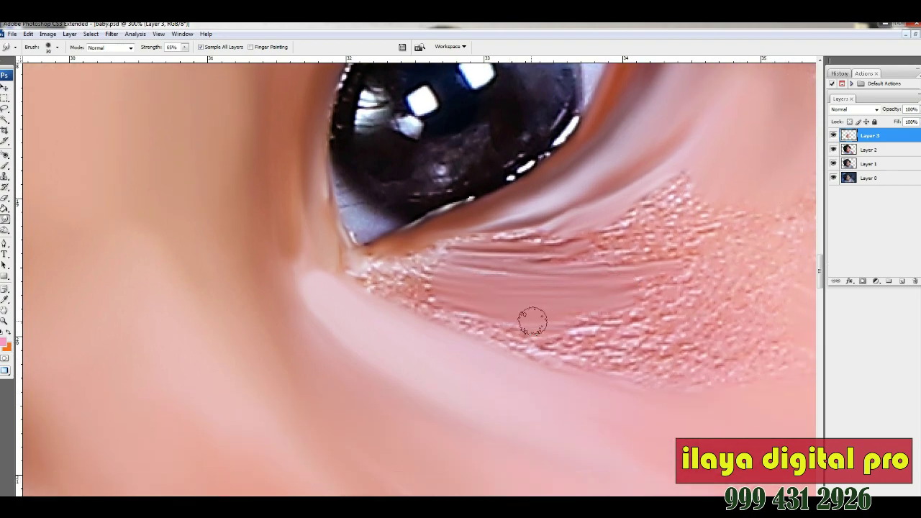
{"action": "left_click_drag", "start_coordinate": [429, 311], "coordinate": [589, 360]}
Smudge the outer cheek and under-eye texture smooth with a larger brush
{"action": "key", "text": "ctrl+minus"}
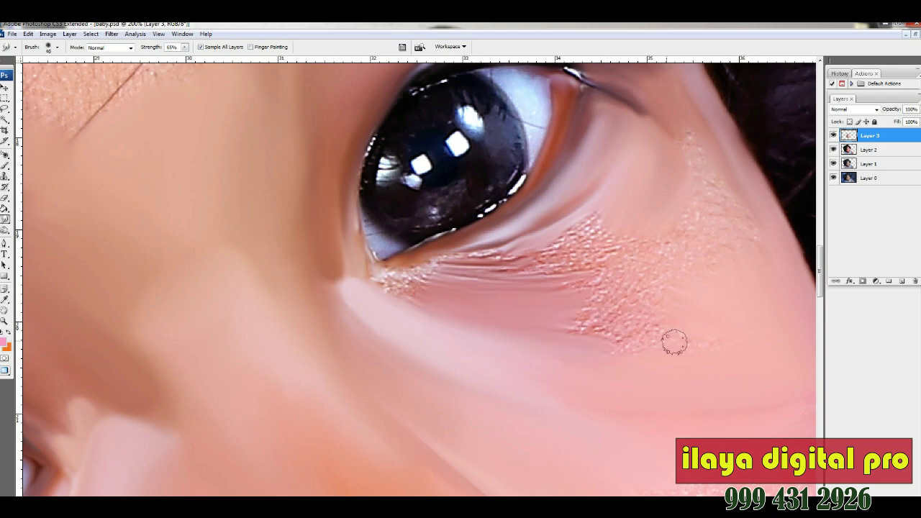
{"action": "scroll", "coordinate": [708, 173], "scroll_direction": "down", "scroll_amount": 2}
{"action": "key", "text": "bracketright"}
{"action": "key", "text": "bracketright"}
{"action": "left_click_drag", "start_coordinate": [682, 294], "coordinate": [634, 296]}
{"action": "mouse_move", "coordinate": [696, 206]}
{"action": "left_mouse_down"}
{"action": "mouse_move", "coordinate": [669, 194]}
{"action": "mouse_move", "coordinate": [583, 260]}
{"action": "left_mouse_up"}
Smudge the rough skin just below the eye's inner corner with a smaller brush
{"action": "scroll", "coordinate": [603, 245], "scroll_direction": "up", "scroll_amount": 1}
{"action": "key", "text": "bracketleft"}
{"action": "key", "text": "bracketleft"}
{"action": "key", "text": "bracketleft"}
{"action": "key", "text": "bracketleft"}
{"action": "key", "text": "bracketleft"}
{"action": "mouse_move", "coordinate": [401, 246]}
{"action": "left_mouse_down"}
{"action": "mouse_move", "coordinate": [377, 240]}
{"action": "mouse_move", "coordinate": [398, 252]}
{"action": "mouse_move", "coordinate": [388, 227]}
{"action": "mouse_move", "coordinate": [525, 216]}
{"action": "mouse_move", "coordinate": [472, 219]}
{"action": "mouse_move", "coordinate": [453, 243]}
{"action": "left_mouse_up"}
{"action": "key", "text": "bracketleft"}
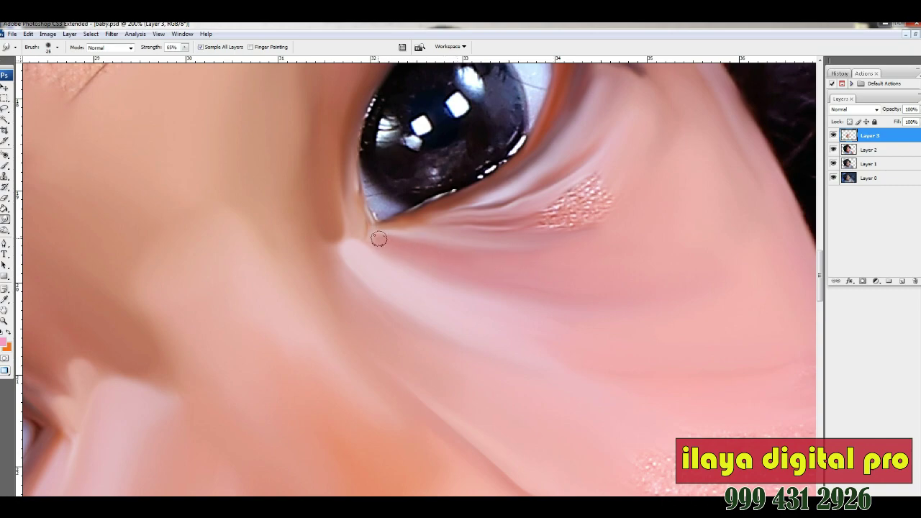
Smudge the last textured patch under the lower eyelid into smooth folds
{"action": "mouse_move", "coordinate": [621, 211]}
{"action": "left_mouse_down"}
{"action": "mouse_move", "coordinate": [575, 193]}
{"action": "mouse_move", "coordinate": [611, 170]}
{"action": "mouse_move", "coordinate": [603, 205]}
{"action": "left_mouse_up"}
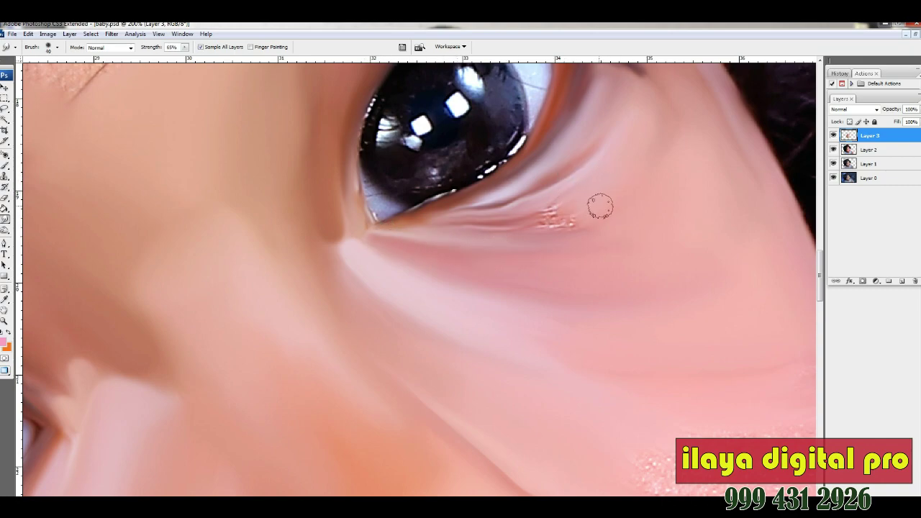
{"action": "mouse_move", "coordinate": [520, 220]}
{"action": "left_mouse_down"}
{"action": "mouse_move", "coordinate": [566, 213]}
{"action": "mouse_move", "coordinate": [569, 227]}
{"action": "left_mouse_up"}
{"action": "key", "text": "bracketright"}
{"action": "key", "text": "bracketright"}
{"action": "key", "text": "bracketright"}
{"action": "left_click_drag", "start_coordinate": [596, 198], "coordinate": [558, 210]}
{"action": "key", "text": "bracketleft"}
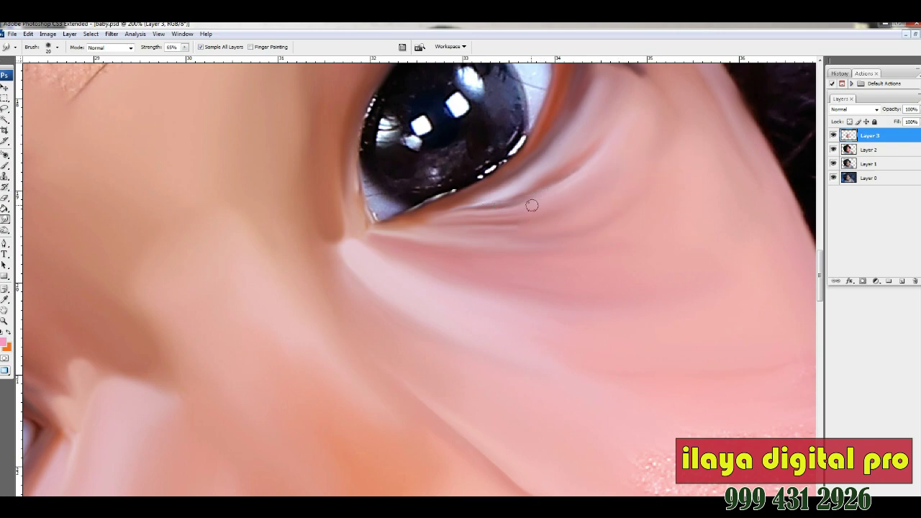
Outline the whole eye opening along both lids with the Pen tool and turn the path into a selection
{"action": "scroll", "coordinate": [700, 252], "scroll_direction": "up", "scroll_amount": 3}
{"action": "key", "text": "ctrl+minus"}
{"action": "key", "text": "ctrl+minus"}
{"action": "key", "text": "ctrl+minus"}
{"action": "key", "text": "ctrl+minus"}
{"action": "key", "text": "ctrl+minus"}
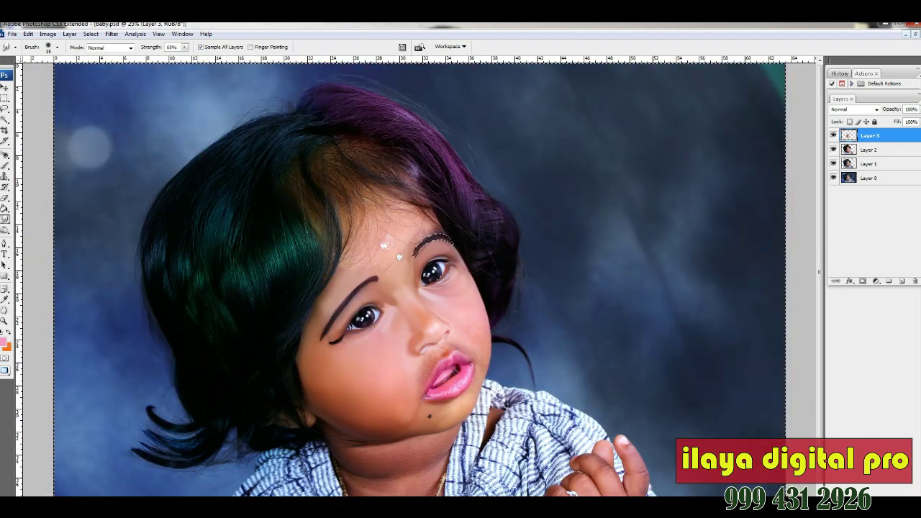
{"action": "key", "text": "z"}
{"action": "left_click", "coordinate": [429, 316]}
{"action": "left_click", "coordinate": [429, 317]}
{"action": "left_click", "coordinate": [528, 378]}
{"action": "left_click", "coordinate": [410, 256]}
{"action": "left_click", "coordinate": [403, 339]}
{"action": "scroll", "coordinate": [403, 338], "scroll_direction": "up", "scroll_amount": 3}
{"action": "scroll", "coordinate": [402, 338], "scroll_direction": "up", "scroll_amount": 3}
{"action": "scroll", "coordinate": [402, 338], "scroll_direction": "left", "scroll_amount": 5}
{"action": "scroll", "coordinate": [403, 338], "scroll_direction": "up", "scroll_amount": 4}
{"action": "key", "text": "r"}
{"action": "key", "text": "p"}
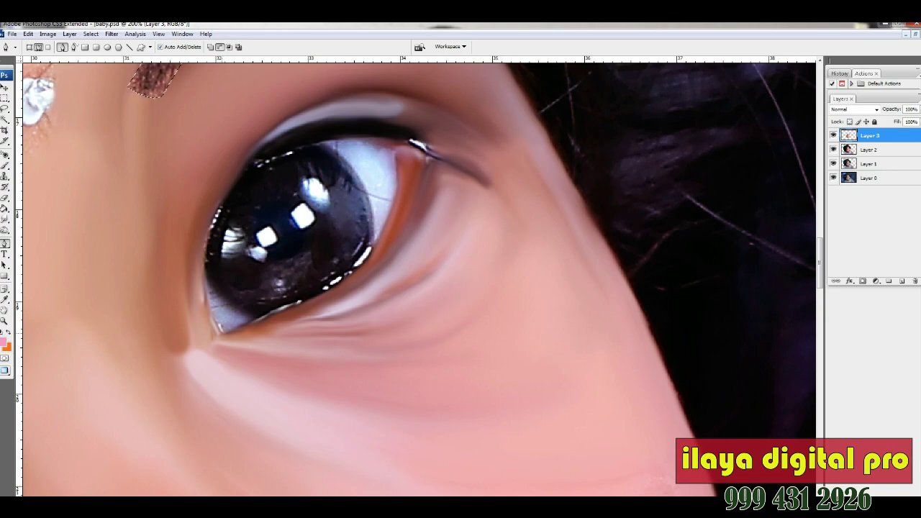
{"action": "left_click_drag", "start_coordinate": [247, 170], "coordinate": [324, 94]}
{"action": "left_click_drag", "start_coordinate": [411, 143], "coordinate": [511, 167]}
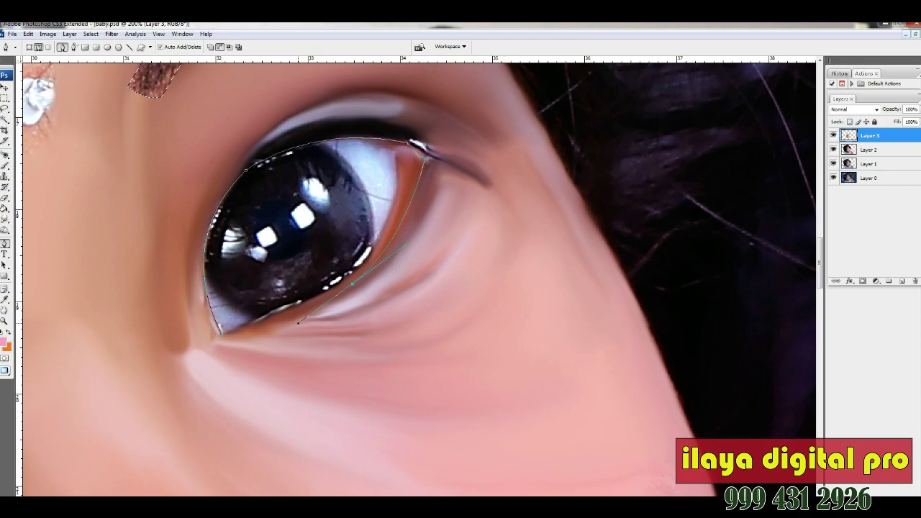
{"action": "key", "text": "ctrl+Return"}
Smudge the streak at the outer corner, the iris, its reflections and the eye white smooth along the selected eye opening
{"action": "key", "text": "r"}
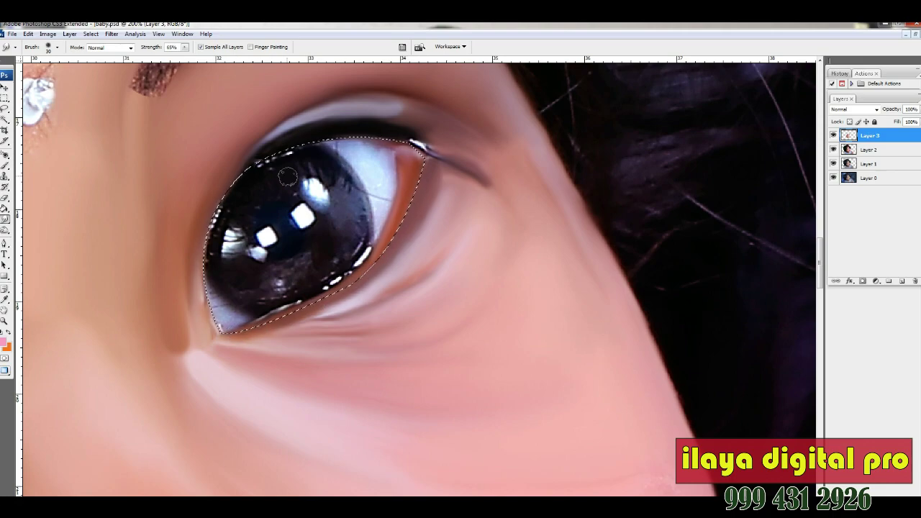
{"action": "left_click_drag", "start_coordinate": [338, 137], "coordinate": [429, 138]}
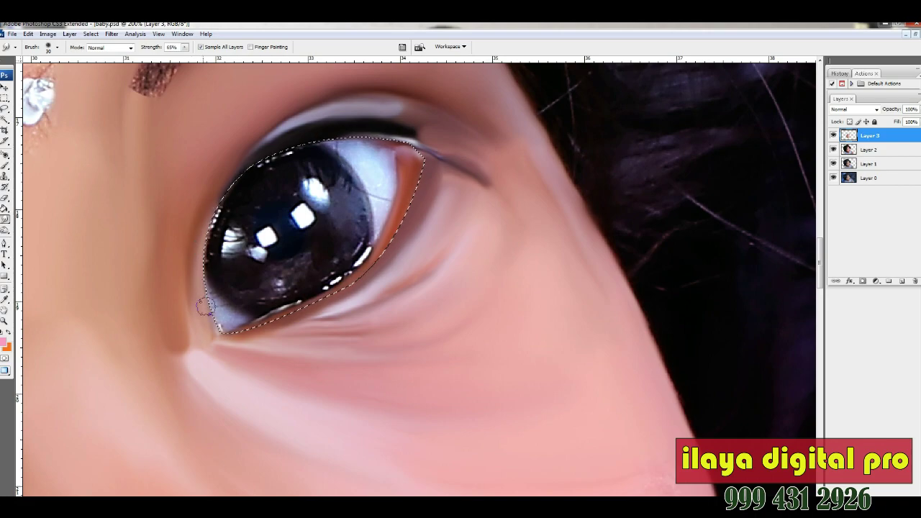
{"action": "key", "text": "ctrl+plus"}
{"action": "scroll", "coordinate": [377, 222], "scroll_direction": "up", "scroll_amount": 1}
{"action": "mouse_move", "coordinate": [147, 395]}
{"action": "left_mouse_down"}
{"action": "mouse_move", "coordinate": [310, 337]}
{"action": "mouse_move", "coordinate": [367, 272]}
{"action": "left_mouse_up"}
{"action": "mouse_move", "coordinate": [103, 312]}
{"action": "left_mouse_down"}
{"action": "mouse_move", "coordinate": [98, 285]}
{"action": "mouse_move", "coordinate": [191, 145]}
{"action": "left_mouse_up"}
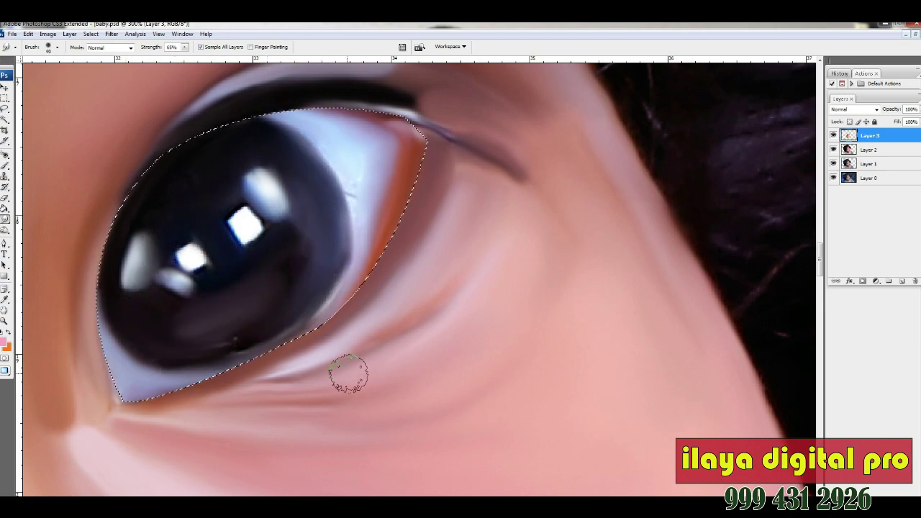
Trace the round outline of the iris with the Pen tool and turn the path into a selection
{"action": "key", "text": "p"}
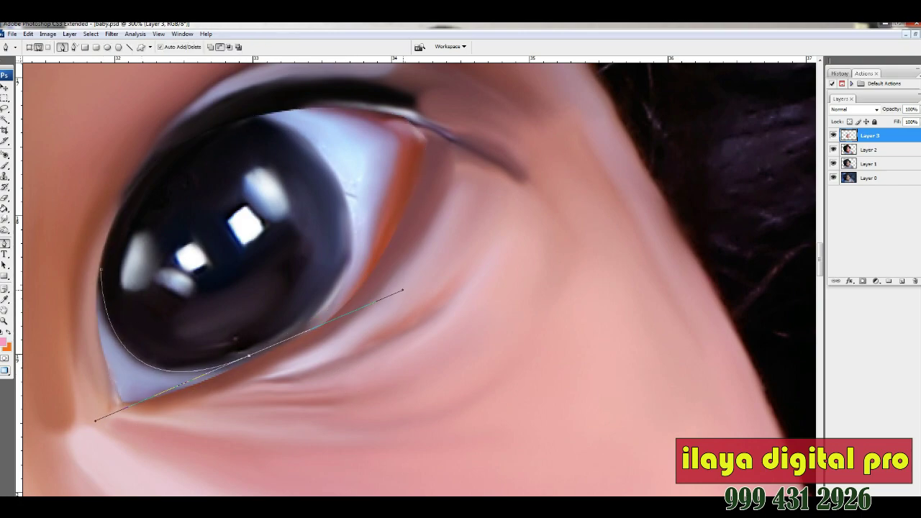
{"action": "left_click_drag", "start_coordinate": [294, 80], "coordinate": [288, 107]}
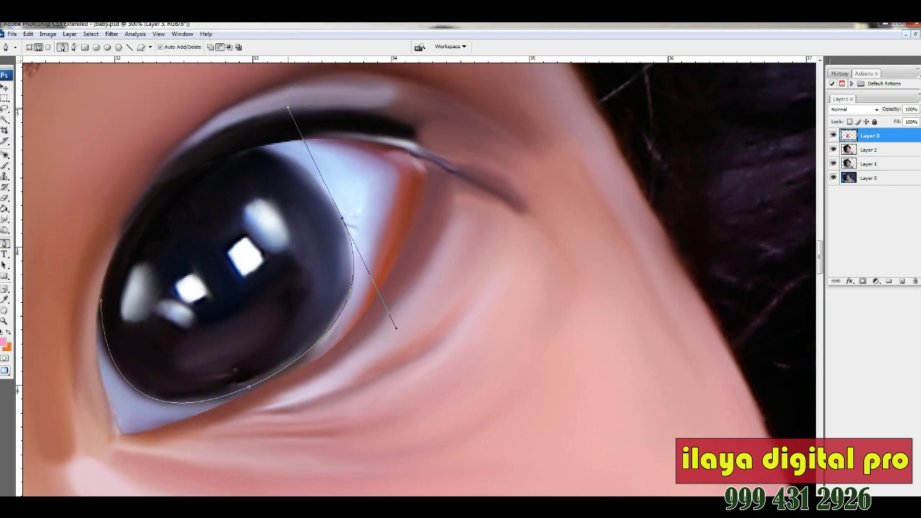
{"action": "left_click_drag", "start_coordinate": [235, 153], "coordinate": [173, 181]}
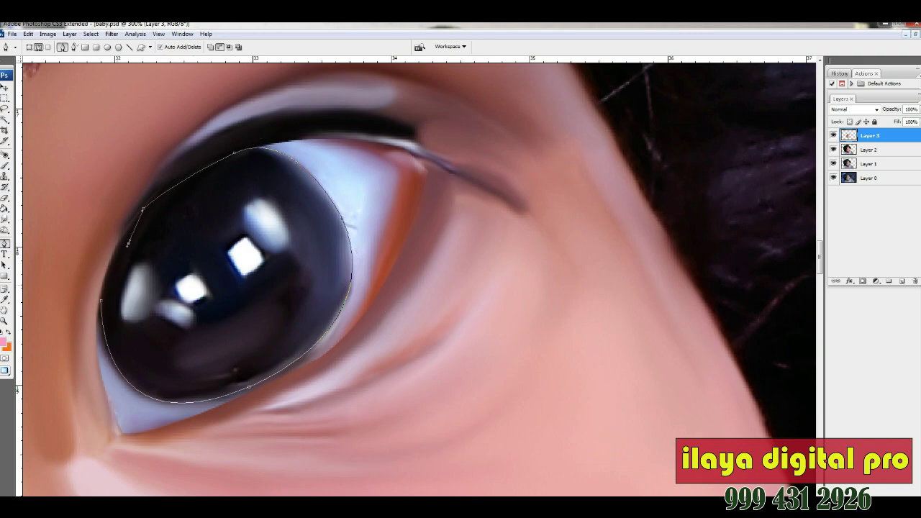
{"action": "key", "text": "ctrl+Return"}
Smudge the eye white and the dark iris along the selection edge for a crisp iris outline, and clear the selection
{"action": "key", "text": "r"}
{"action": "left_click_drag", "start_coordinate": [356, 185], "coordinate": [328, 327]}
{"action": "left_click_drag", "start_coordinate": [132, 379], "coordinate": [121, 315]}
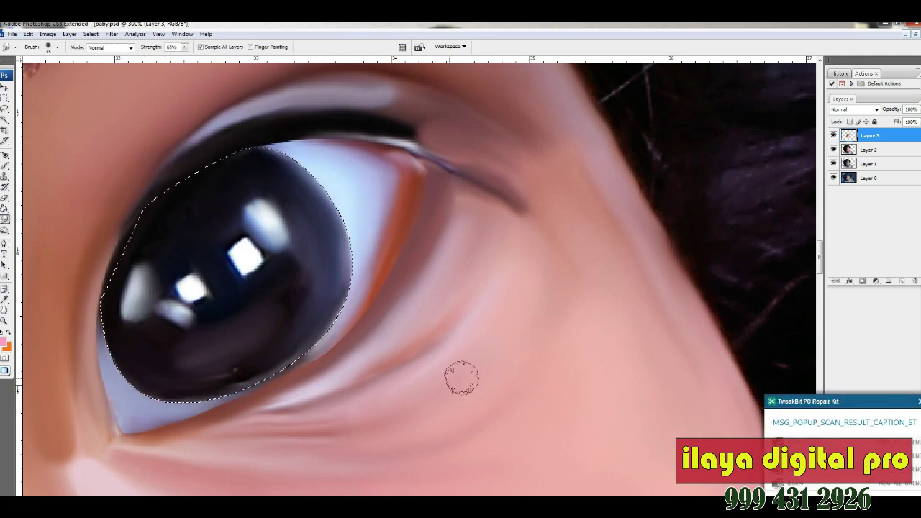
{"action": "left_click_drag", "start_coordinate": [310, 184], "coordinate": [344, 268]}
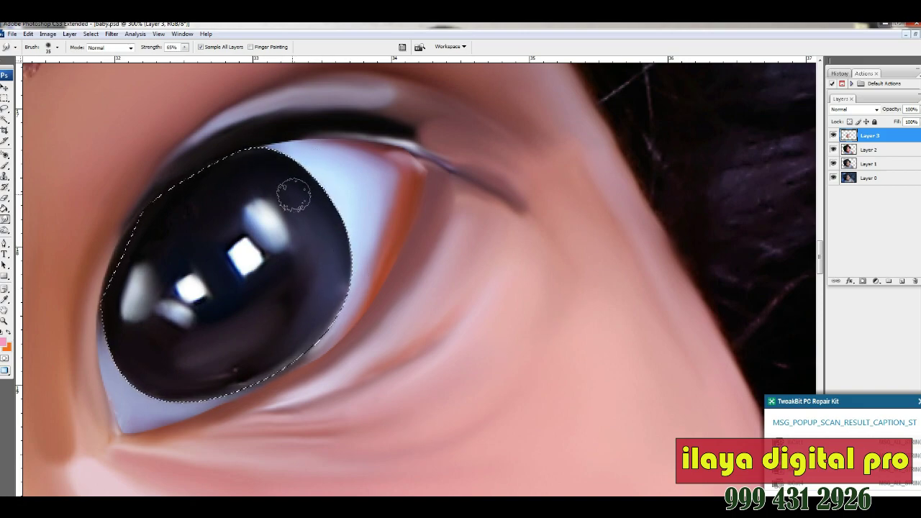
{"action": "mouse_move", "coordinate": [298, 200]}
{"action": "left_mouse_down"}
{"action": "mouse_move", "coordinate": [344, 249]}
{"action": "mouse_move", "coordinate": [335, 314]}
{"action": "left_mouse_up"}
{"action": "mouse_move", "coordinate": [176, 416]}
{"action": "left_mouse_down"}
{"action": "mouse_move", "coordinate": [319, 336]}
{"action": "mouse_move", "coordinate": [333, 280]}
{"action": "left_mouse_up"}
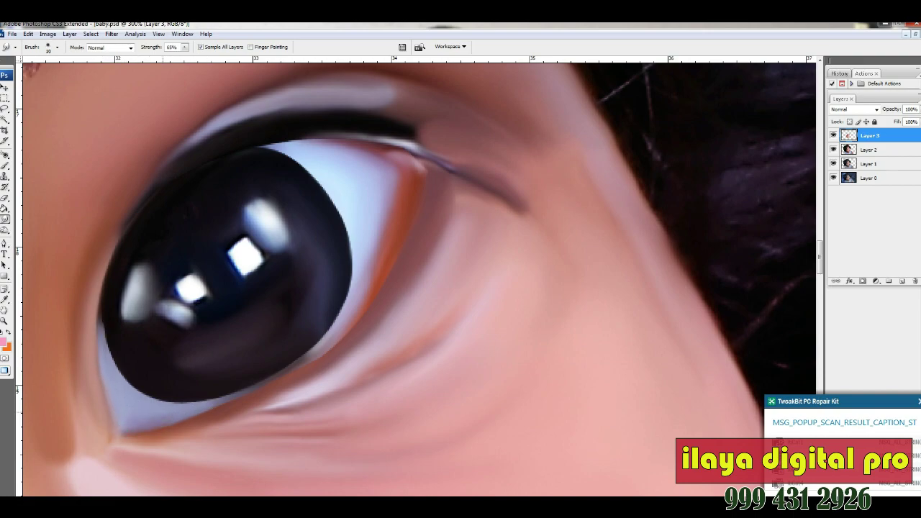
Draw a path along the upper eyelid crease, close it across the eye and outer cheek, and convert it to a selection
{"action": "scroll", "coordinate": [340, 187], "scroll_direction": "up", "scroll_amount": 2}
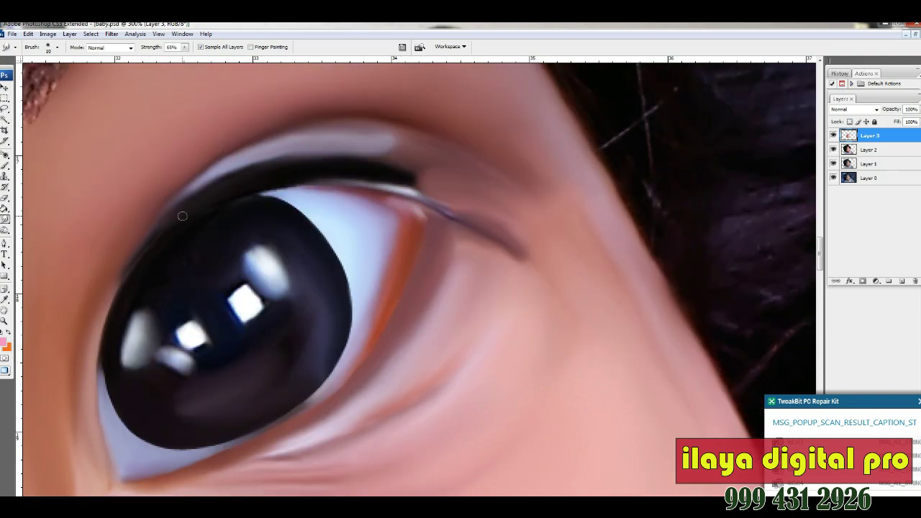
{"action": "key", "text": "p"}
{"action": "scroll", "coordinate": [160, 221], "scroll_direction": "up", "scroll_amount": 2}
{"action": "left_click_drag", "start_coordinate": [531, 238], "coordinate": [705, 400]}
{"action": "left_click", "coordinate": [612, 412]}
{"action": "left_click", "coordinate": [520, 461]}
{"action": "key", "text": "ctrl+Return"}
Smudge along the selected upper eyelid crease with a larger brush to sharpen the fold, and deselect
{"action": "key", "text": "r"}
{"action": "left_click_drag", "start_coordinate": [386, 170], "coordinate": [527, 229]}
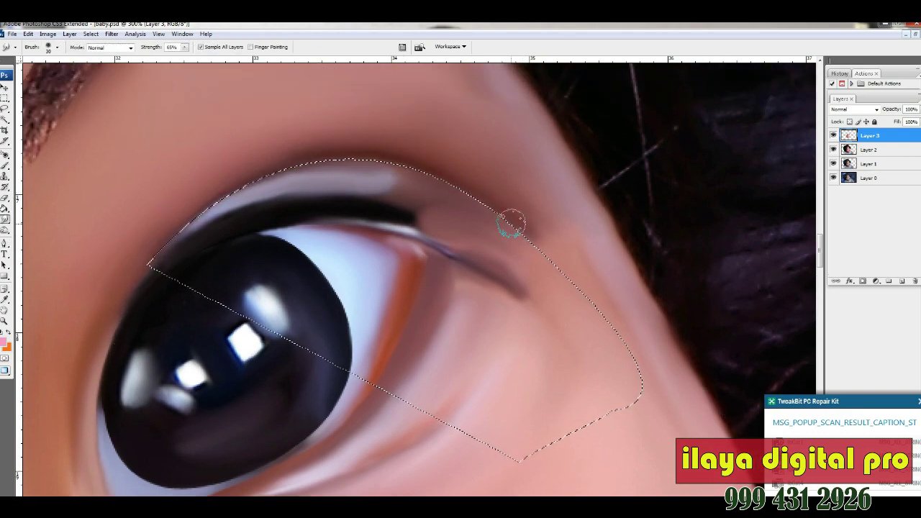
{"action": "key", "text": "bracketright"}
{"action": "mouse_move", "coordinate": [195, 200]}
{"action": "left_mouse_down"}
{"action": "mouse_move", "coordinate": [257, 181]}
{"action": "mouse_move", "coordinate": [264, 156]}
{"action": "mouse_move", "coordinate": [251, 186]}
{"action": "mouse_move", "coordinate": [314, 177]}
{"action": "left_mouse_up"}
{"action": "mouse_move", "coordinate": [249, 188]}
{"action": "left_mouse_down"}
{"action": "mouse_move", "coordinate": [401, 181]}
{"action": "mouse_move", "coordinate": [383, 185]}
{"action": "mouse_move", "coordinate": [409, 181]}
{"action": "left_mouse_up"}
{"action": "key", "text": "ctrl+d"}
Smudge the outer end of the upper eyelid crease into the surrounding skin with a smaller brush
{"action": "key", "text": "ctrl+minus"}
{"action": "key", "text": "ctrl+minus"}
{"action": "key", "text": "ctrl+minus"}
{"action": "key", "text": "ctrl+minus"}
{"action": "key", "text": "ctrl+minus"}
{"action": "key", "text": "ctrl+minus"}
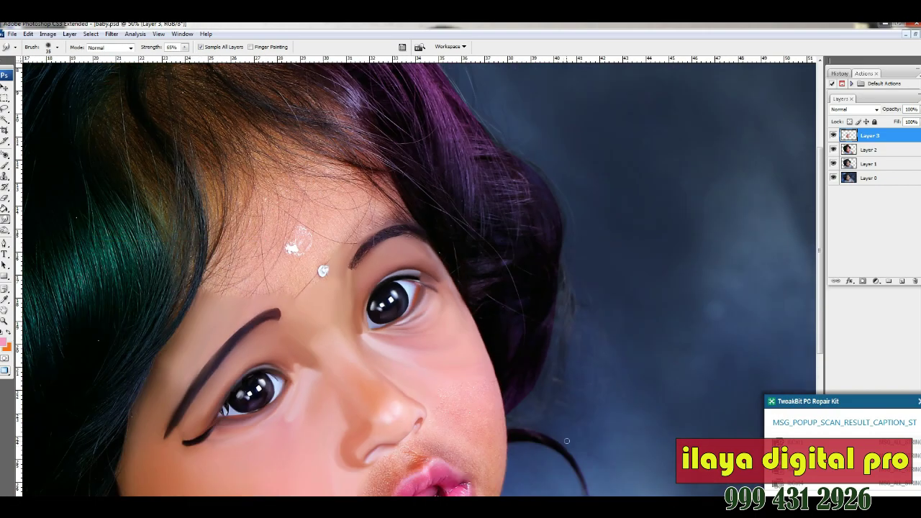
{"action": "key", "text": "z"}
{"action": "left_click_drag", "start_coordinate": [338, 208], "coordinate": [552, 326]}
{"action": "left_click", "coordinate": [522, 302]}
{"action": "left_click", "coordinate": [521, 302]}
{"action": "left_click", "coordinate": [522, 302]}
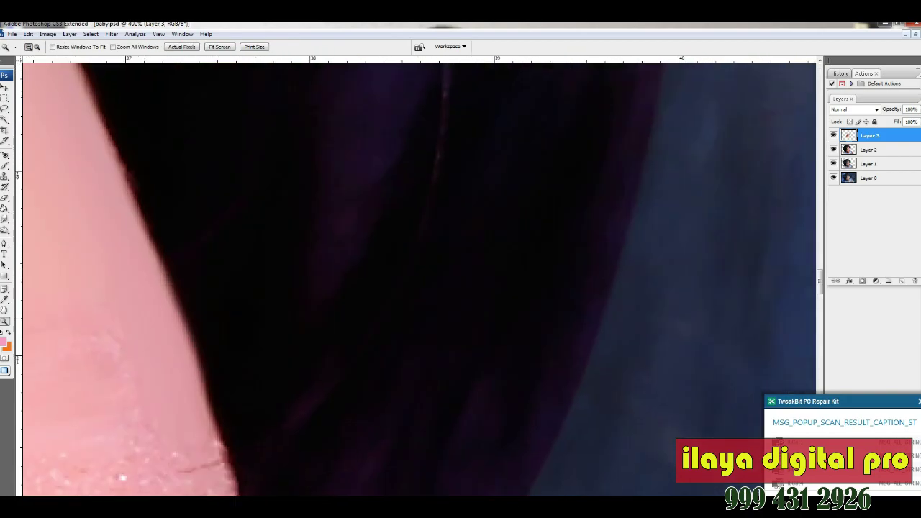
{"action": "left_click_drag", "start_coordinate": [180, 195], "coordinate": [648, 374]}
{"action": "left_click_drag", "start_coordinate": [298, 185], "coordinate": [465, 356]}
{"action": "key", "text": "r"}
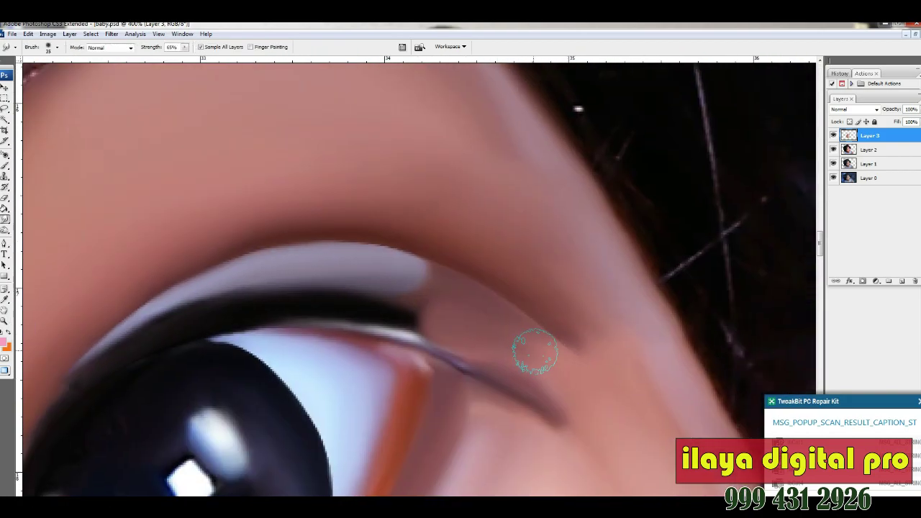
{"action": "key", "text": "bracketleft"}
{"action": "left_click_drag", "start_coordinate": [553, 366], "coordinate": [471, 313]}
{"action": "left_click_drag", "start_coordinate": [602, 350], "coordinate": [544, 303]}
Smudge the grey eyelid highlight outward along the fold and blend the lash line at the outer corner
{"action": "key", "text": "bracketleft"}
{"action": "left_click_drag", "start_coordinate": [409, 274], "coordinate": [472, 299]}
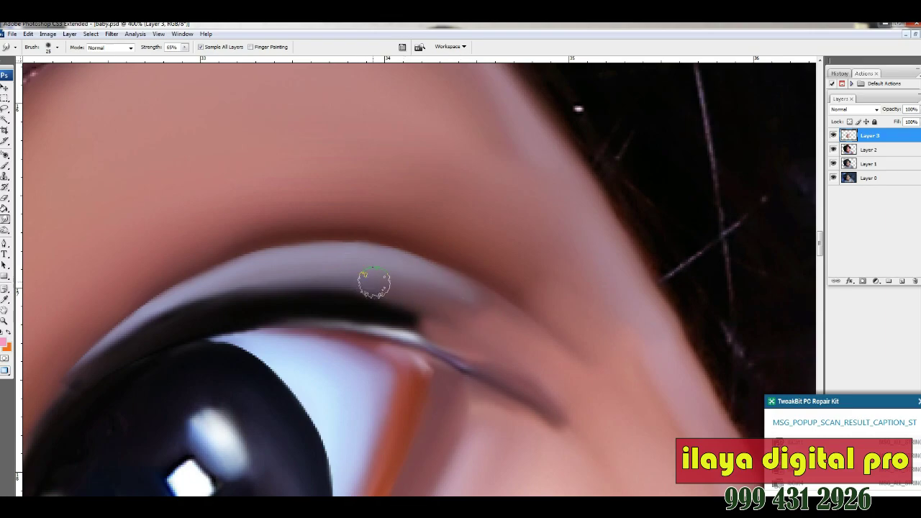
{"action": "key", "text": "bracketright"}
{"action": "left_click_drag", "start_coordinate": [401, 293], "coordinate": [491, 327]}
{"action": "left_click_drag", "start_coordinate": [426, 290], "coordinate": [520, 353]}
{"action": "left_click_drag", "start_coordinate": [440, 333], "coordinate": [416, 342]}
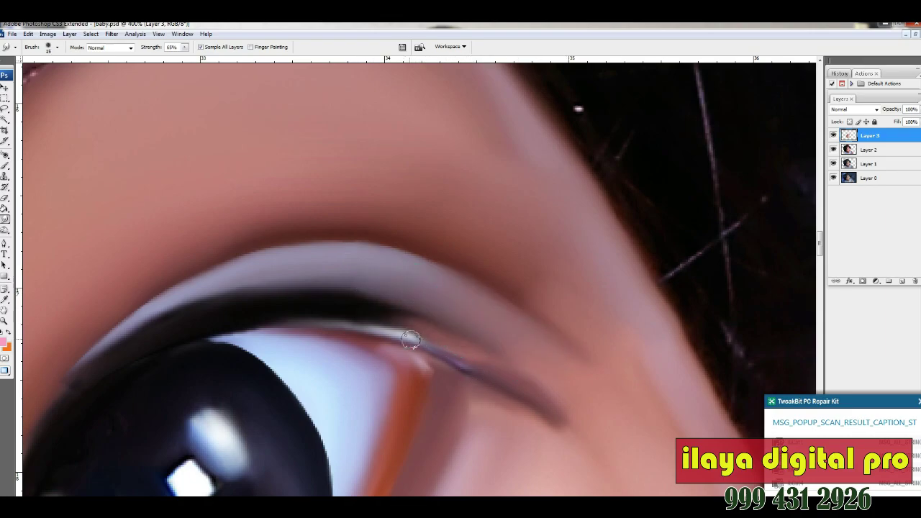
Outline the textured eyebrow above the finished eye with the Pen tool and turn the path into a selection
{"action": "key", "text": "ctrl+minus"}
{"action": "key", "text": "ctrl+minus"}
{"action": "key", "text": "ctrl+minus"}
{"action": "key", "text": "ctrl+minus"}
{"action": "key", "text": "ctrl+minus"}
{"action": "key", "text": "ctrl+minus"}
{"action": "key", "text": "ctrl+minus"}
{"action": "key", "text": "z"}
{"action": "left_click_drag", "start_coordinate": [334, 169], "coordinate": [506, 297]}
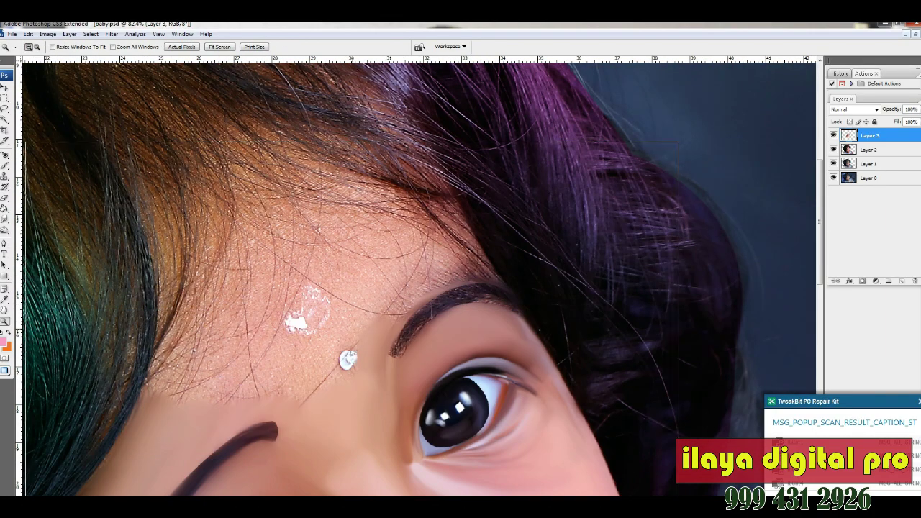
{"action": "left_click", "coordinate": [354, 320]}
{"action": "left_click", "coordinate": [533, 311]}
{"action": "key", "text": "p"}
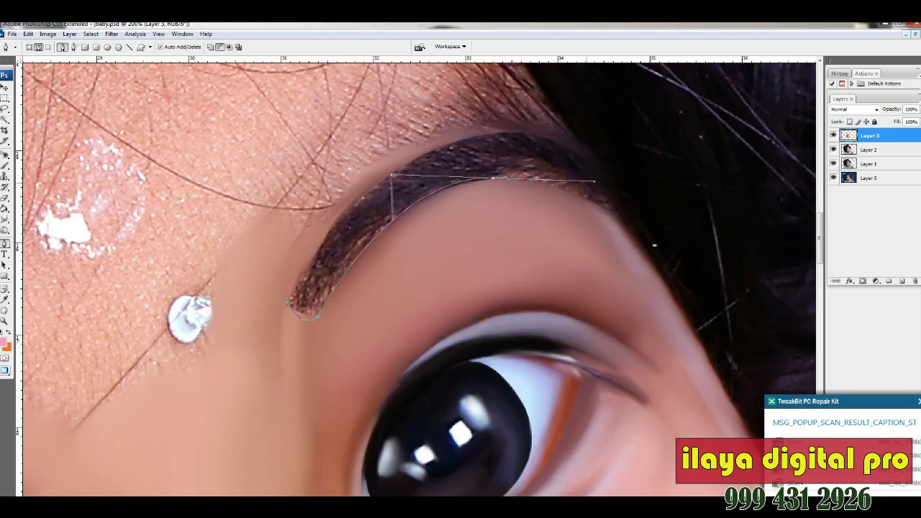
{"action": "left_click_drag", "start_coordinate": [430, 159], "coordinate": [303, 206]}
{"action": "left_click_drag", "start_coordinate": [225, 387], "coordinate": [199, 427]}
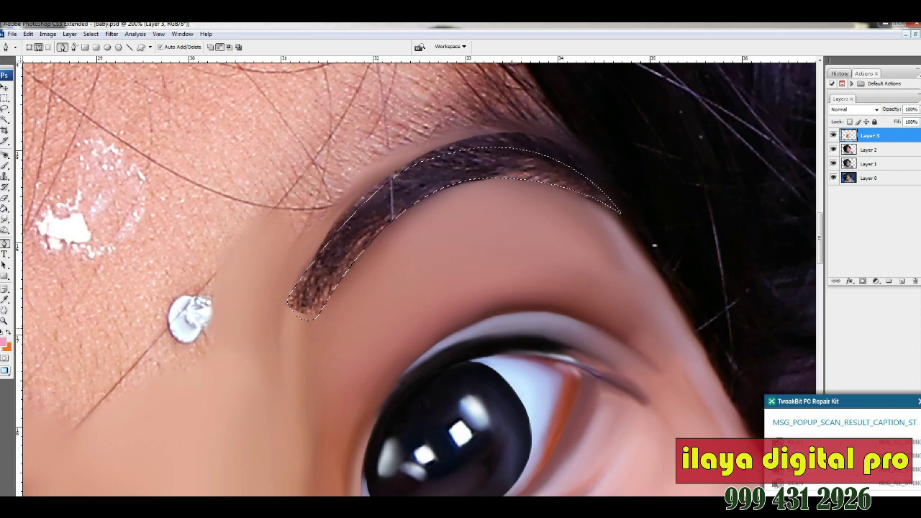
Smudge the selected eyebrow's hairs and the skin just above the brow smooth, using 40% strength
{"action": "key", "text": "r"}
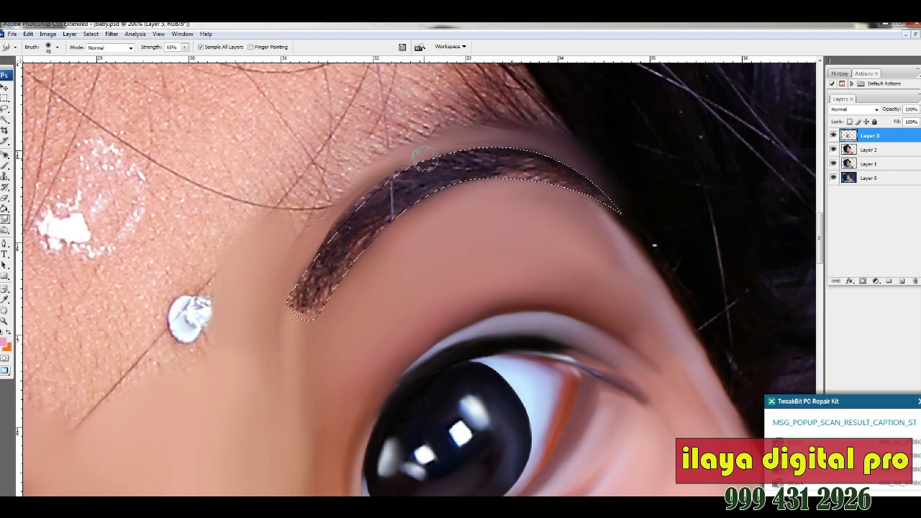
{"action": "key", "text": "]"}
{"action": "key", "text": "]"}
{"action": "key", "text": "]"}
{"action": "mouse_move", "coordinate": [349, 189]}
{"action": "left_mouse_down"}
{"action": "mouse_move", "coordinate": [281, 205]}
{"action": "mouse_move", "coordinate": [328, 180]}
{"action": "left_mouse_up"}
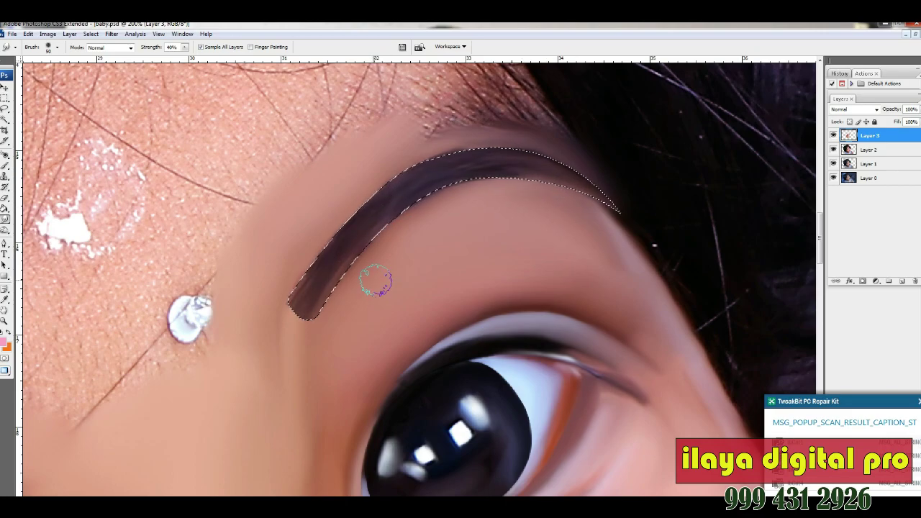
Smudge the central forehead skin, stray hairs and larger white mark smooth with a progressively larger brush, raising the strength to 60%
{"action": "scroll", "coordinate": [394, 275], "scroll_direction": "up", "scroll_amount": 3}
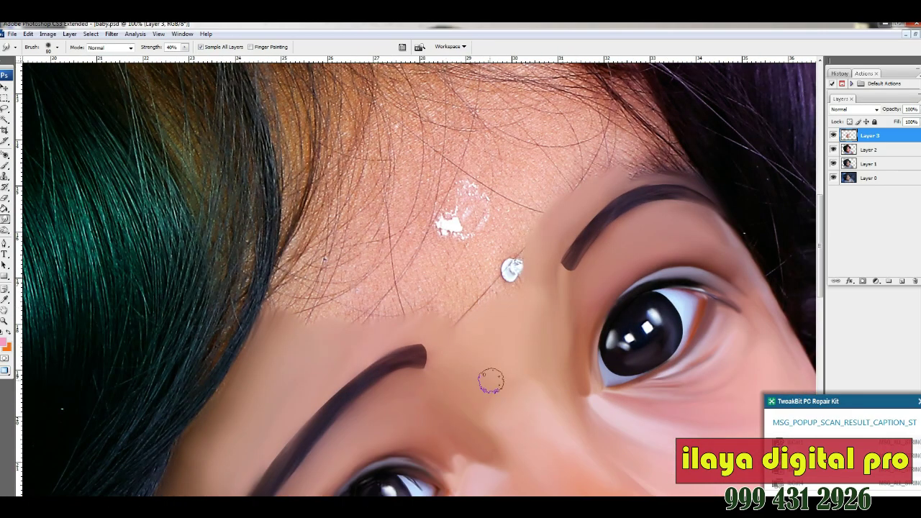
{"action": "key", "text": "bracketright"}
{"action": "key", "text": "bracketright"}
{"action": "mouse_move", "coordinate": [303, 319]}
{"action": "left_mouse_down"}
{"action": "mouse_move", "coordinate": [280, 319]}
{"action": "mouse_move", "coordinate": [322, 275]}
{"action": "mouse_move", "coordinate": [364, 183]}
{"action": "left_mouse_up"}
{"action": "key", "text": "bracketright"}
{"action": "key", "text": "bracketright"}
{"action": "left_click_drag", "start_coordinate": [328, 252], "coordinate": [367, 176]}
{"action": "key", "text": "bracketright"}
{"action": "key", "text": "6"}
{"action": "left_click_drag", "start_coordinate": [355, 232], "coordinate": [394, 147]}
{"action": "key", "text": "bracketright"}
{"action": "key", "text": "bracketright"}
{"action": "mouse_move", "coordinate": [379, 301]}
{"action": "left_mouse_down"}
{"action": "mouse_move", "coordinate": [422, 221]}
{"action": "mouse_move", "coordinate": [442, 221]}
{"action": "mouse_move", "coordinate": [461, 302]}
{"action": "left_mouse_up"}
{"action": "left_click_drag", "start_coordinate": [377, 274], "coordinate": [432, 284]}
Smudge the forehead skin between the eyebrow's outer end and the purple hair's edge with a smaller brush
{"action": "key", "text": "bracketleft"}
{"action": "key", "text": "bracketleft"}
{"action": "key", "text": "bracketleft"}
{"action": "key", "text": "bracketleft"}
{"action": "scroll", "coordinate": [525, 237], "scroll_direction": "up", "scroll_amount": 3}
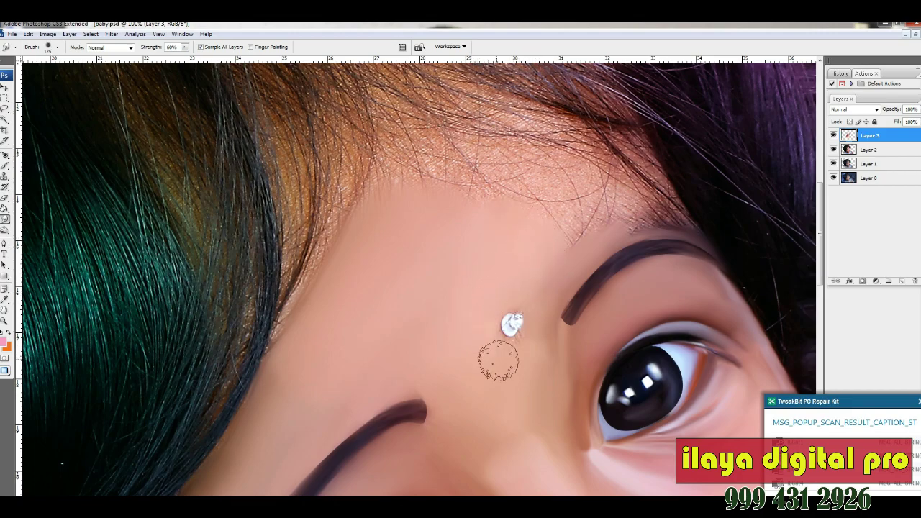
{"action": "scroll", "coordinate": [537, 288], "scroll_direction": "up", "scroll_amount": 2}
{"action": "key", "text": "bracketleft"}
{"action": "key", "text": "bracketleft"}
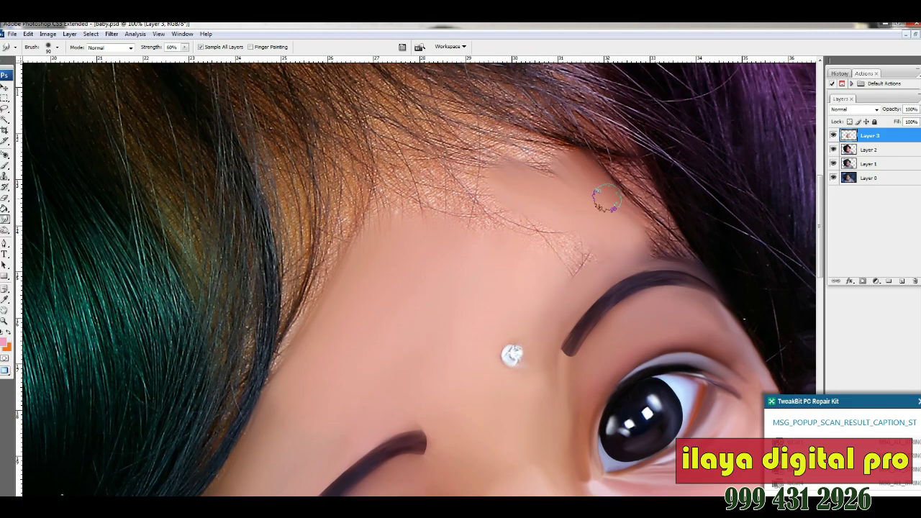
{"action": "key", "text": "bracketleft"}
{"action": "key", "text": "bracketleft"}
{"action": "left_click_drag", "start_coordinate": [636, 252], "coordinate": [680, 256]}
Smudge the remaining rough skin and fine hairs on the upper forehead below the hairline with a brush of up to 200
{"action": "key", "text": "bracketright"}
{"action": "key", "text": "bracketright"}
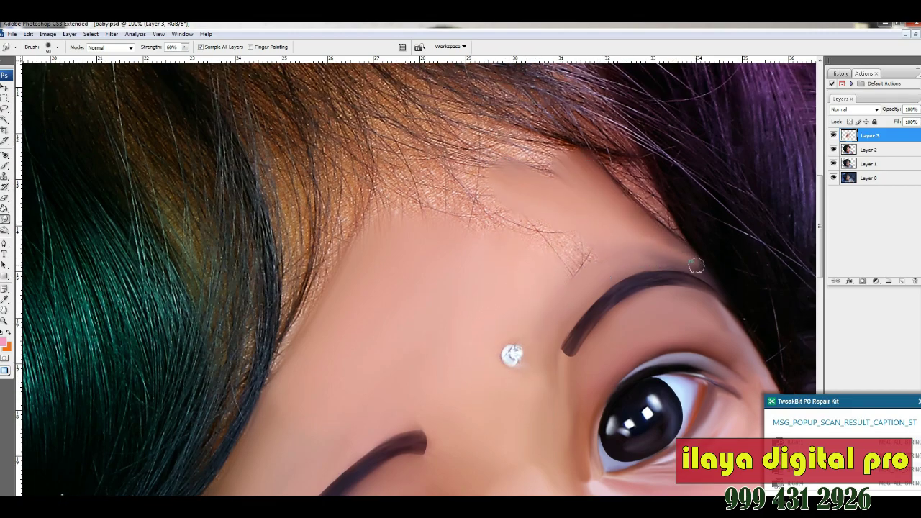
{"action": "scroll", "coordinate": [669, 238], "scroll_direction": "up", "scroll_amount": 3}
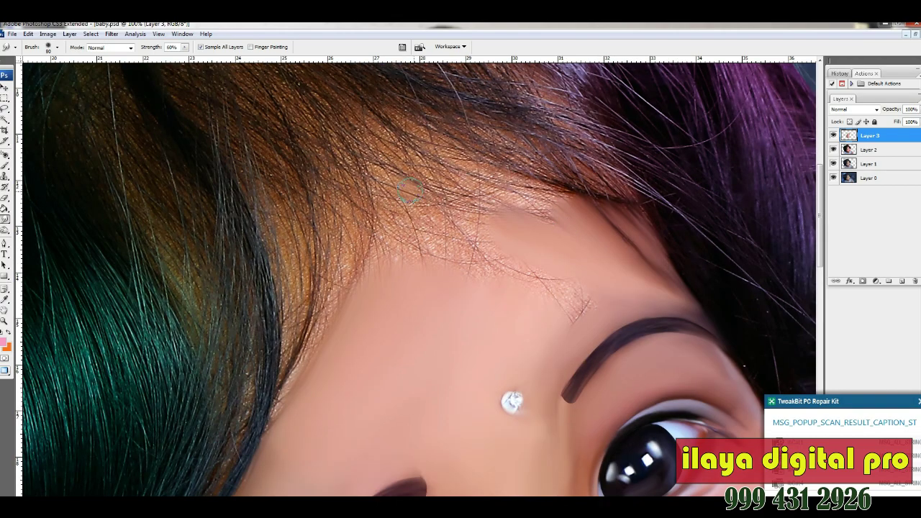
{"action": "key", "text": "bracketright"}
{"action": "key", "text": "bracketright"}
{"action": "key", "text": "bracketright"}
{"action": "key", "text": "bracketright"}
{"action": "key", "text": "bracketright"}
{"action": "key", "text": "bracketright"}
{"action": "key", "text": "bracketright"}
{"action": "left_click_drag", "start_coordinate": [573, 291], "coordinate": [603, 245]}
{"action": "mouse_move", "coordinate": [506, 237]}
{"action": "left_mouse_down"}
{"action": "mouse_move", "coordinate": [486, 196]}
{"action": "mouse_move", "coordinate": [462, 275]}
{"action": "mouse_move", "coordinate": [519, 210]}
{"action": "mouse_move", "coordinate": [587, 254]}
{"action": "left_mouse_up"}
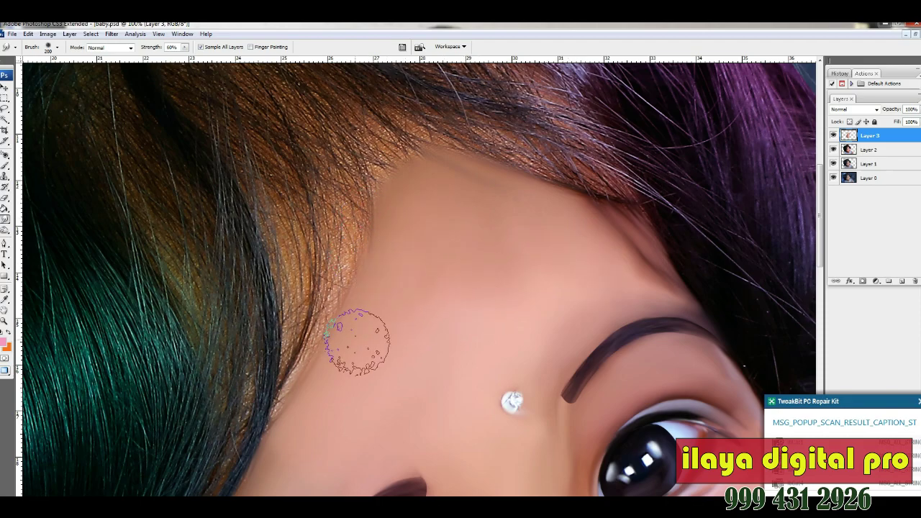
{"action": "key", "text": "bracketleft"}
{"action": "key", "text": "bracketleft"}
{"action": "key", "text": "bracketright"}
{"action": "key", "text": "bracketright"}
{"action": "key", "text": "bracketright"}
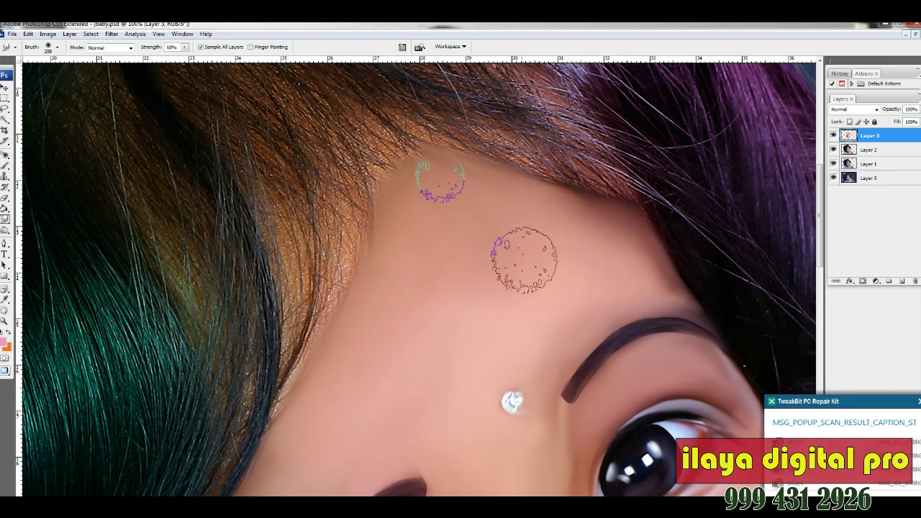
Erase the smudged forehead edges on Layer 3 along both sides of the hairline to bring back the hair strands
{"action": "key", "text": "ctrl+minus"}
{"action": "key", "text": "ctrl+minus"}
{"action": "key", "text": "ctrl+minus"}
{"action": "key", "text": "ctrl+minus"}
{"action": "key", "text": "ctrl+minus"}
{"action": "key", "text": "ctrl+plus"}
{"action": "key", "text": "ctrl+plus"}
{"action": "key", "text": "ctrl+plus"}
{"action": "key", "text": "ctrl+plus"}
{"action": "scroll", "coordinate": [515, 315], "scroll_direction": "up", "scroll_amount": 5}
{"action": "key", "text": "e"}
{"action": "mouse_move", "coordinate": [220, 233]}
{"action": "left_mouse_down"}
{"action": "mouse_move", "coordinate": [185, 324]}
{"action": "mouse_move", "coordinate": [169, 204]}
{"action": "mouse_move", "coordinate": [467, 259]}
{"action": "mouse_move", "coordinate": [528, 329]}
{"action": "mouse_move", "coordinate": [311, 240]}
{"action": "mouse_move", "coordinate": [292, 274]}
{"action": "left_mouse_up"}
{"action": "left_click_drag", "start_coordinate": [558, 384], "coordinate": [765, 172]}
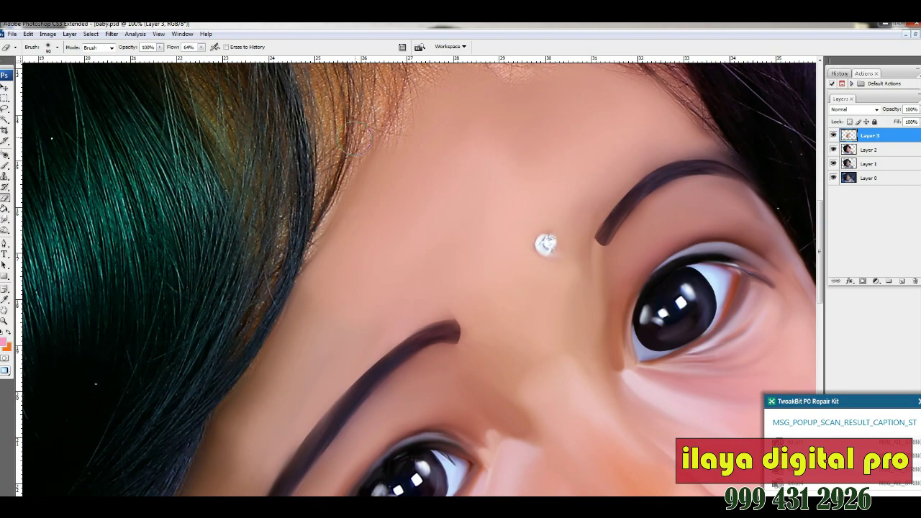
{"action": "scroll", "coordinate": [530, 352], "scroll_direction": "down", "scroll_amount": 2}
{"action": "key", "text": "ctrl+minus"}
{"action": "key", "text": "ctrl+minus"}
{"action": "key", "text": "ctrl+minus"}
{"action": "key", "text": "ctrl+minus"}
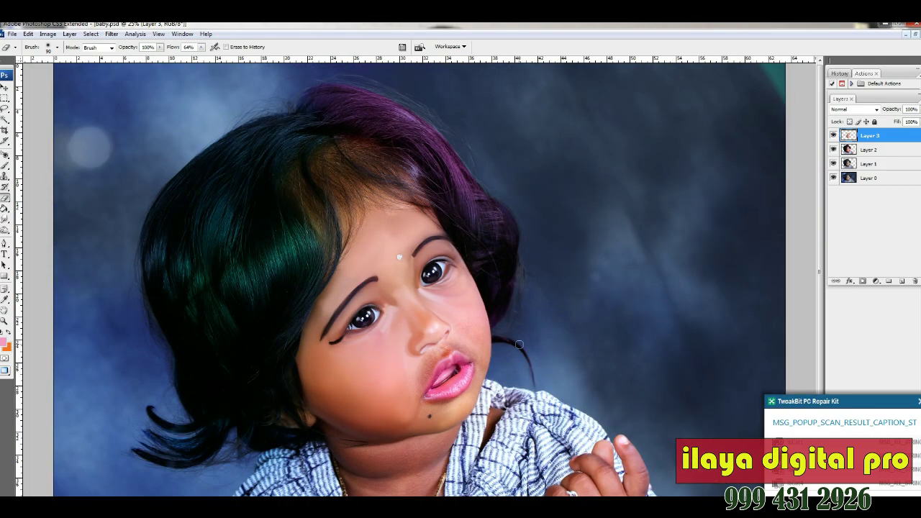
Smudge the neck skin just below the jaw and along the upper neck fold with a reduced brush
{"action": "scroll", "coordinate": [344, 439], "scroll_direction": "down", "scroll_amount": 1}
{"action": "left_click_drag", "start_coordinate": [317, 380], "coordinate": [441, 495]}
{"action": "left_click", "coordinate": [394, 174], "text": "ctrl"}
{"action": "key", "text": "r"}
{"action": "key", "text": "bracketleft"}
{"action": "key", "text": "bracketleft"}
{"action": "key", "text": "bracketleft"}
{"action": "mouse_move", "coordinate": [458, 336]}
{"action": "left_mouse_down"}
{"action": "mouse_move", "coordinate": [432, 363]}
{"action": "mouse_move", "coordinate": [386, 370]}
{"action": "left_mouse_up"}
{"action": "mouse_move", "coordinate": [330, 308]}
{"action": "left_mouse_down"}
{"action": "mouse_move", "coordinate": [489, 302]}
{"action": "mouse_move", "coordinate": [380, 329]}
{"action": "left_mouse_up"}
Smudge away the thin dark hair line in the crease under the chin with a smaller brush
{"action": "key", "text": "bracketleft"}
{"action": "key", "text": "bracketleft"}
{"action": "key", "text": "bracketleft"}
{"action": "key", "text": "bracketleft"}
{"action": "key", "text": "bracketleft"}
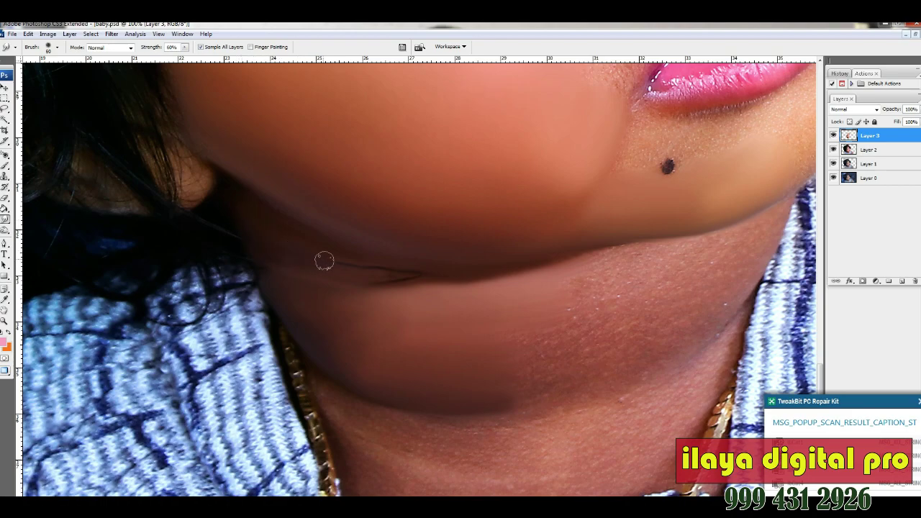
{"action": "mouse_move", "coordinate": [344, 296]}
{"action": "left_mouse_down"}
{"action": "mouse_move", "coordinate": [396, 288]}
{"action": "mouse_move", "coordinate": [343, 286]}
{"action": "mouse_move", "coordinate": [360, 328]}
{"action": "left_mouse_up"}
Smudge the grainy skin across the middle of the neck with a brush of up to 300
{"action": "key", "text": "bracketright"}
{"action": "key", "text": "bracketright"}
{"action": "key", "text": "bracketright"}
{"action": "key", "text": "bracketright"}
{"action": "key", "text": "bracketleft"}
{"action": "key", "text": "bracketright"}
{"action": "key", "text": "bracketright"}
{"action": "key", "text": "bracketright"}
{"action": "key", "text": "bracketright"}
{"action": "left_click_drag", "start_coordinate": [540, 371], "coordinate": [623, 289]}
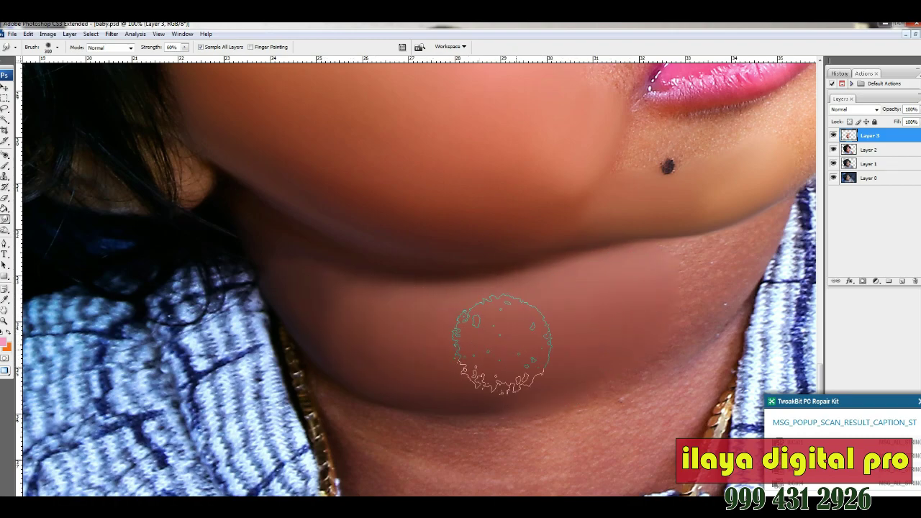
Smudge the skin below the lower neck fold down to the knitted collar with a much smaller brush
{"action": "scroll", "coordinate": [432, 349], "scroll_direction": "down", "scroll_amount": 3}
{"action": "key", "text": "bracketleft"}
{"action": "key", "text": "bracketleft"}
{"action": "key", "text": "bracketleft"}
{"action": "key", "text": "bracketleft"}
{"action": "key", "text": "bracketleft"}
{"action": "left_click_drag", "start_coordinate": [434, 354], "coordinate": [513, 332]}
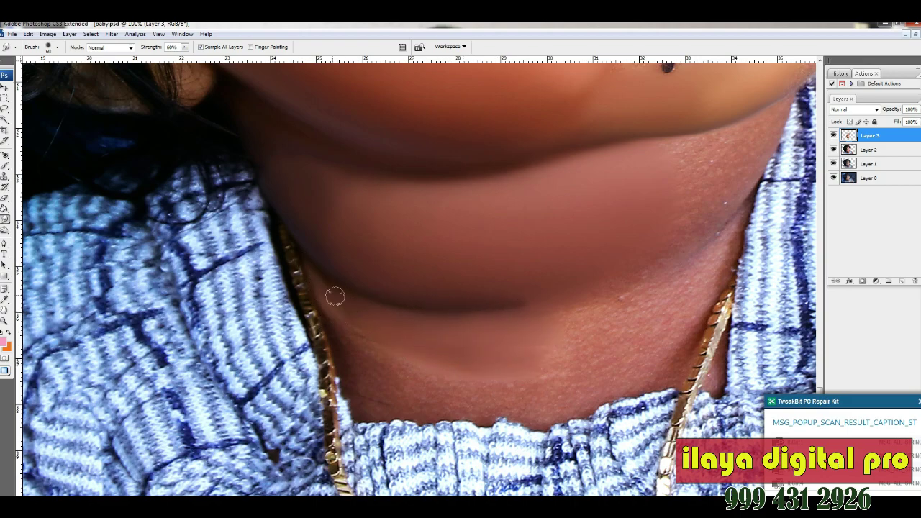
{"action": "left_click_drag", "start_coordinate": [355, 391], "coordinate": [484, 415]}
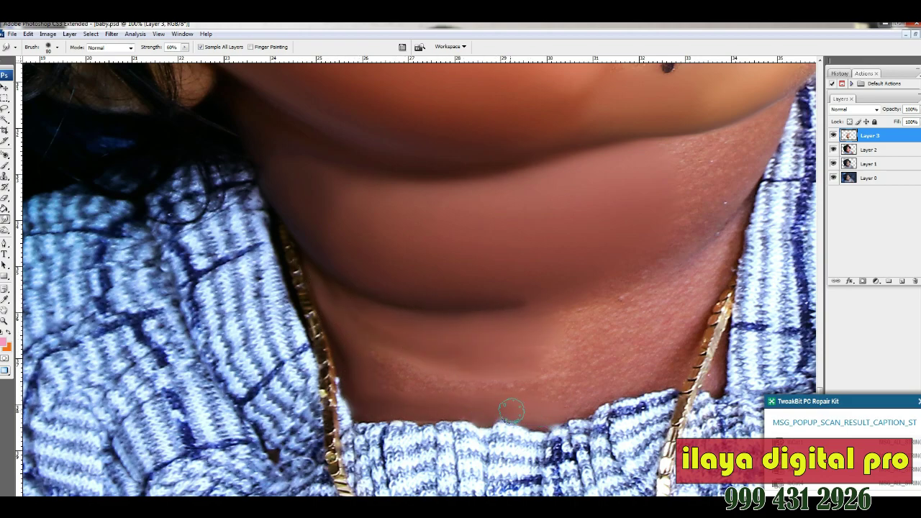
Smudge the rough lower neck skin between the fold and the gold chain with a progressively larger brush
{"action": "mouse_move", "coordinate": [612, 326]}
{"action": "left_mouse_down"}
{"action": "mouse_move", "coordinate": [409, 374]}
{"action": "mouse_move", "coordinate": [384, 344]}
{"action": "mouse_move", "coordinate": [475, 374]}
{"action": "left_mouse_up"}
{"action": "key", "text": "bracketright"}
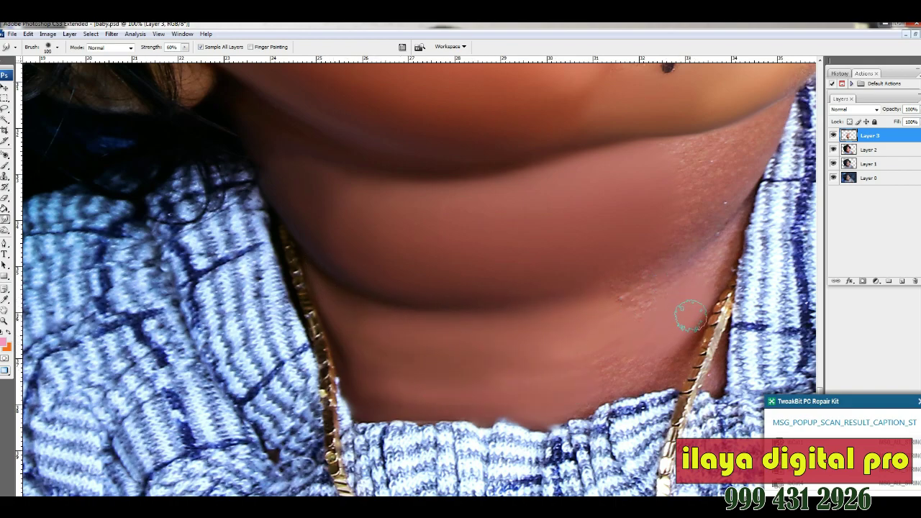
{"action": "left_click_drag", "start_coordinate": [673, 282], "coordinate": [548, 346]}
{"action": "key", "text": "bracketright"}
{"action": "key", "text": "bracketright"}
{"action": "left_click_drag", "start_coordinate": [605, 365], "coordinate": [540, 359]}
Smudge the remaining grainy skin on the neck's outer side under the chin with a brush of up to 250
{"action": "key", "text": "bracketleft"}
{"action": "key", "text": "bracketleft"}
{"action": "key", "text": "bracketleft"}
{"action": "key", "text": "bracketleft"}
{"action": "key", "text": "bracketleft"}
{"action": "key", "text": "bracketleft"}
{"action": "key", "text": "bracketleft"}
{"action": "key", "text": "bracketleft"}
{"action": "key", "text": "bracketleft"}
{"action": "scroll", "coordinate": [725, 300], "scroll_direction": "up", "scroll_amount": 4}
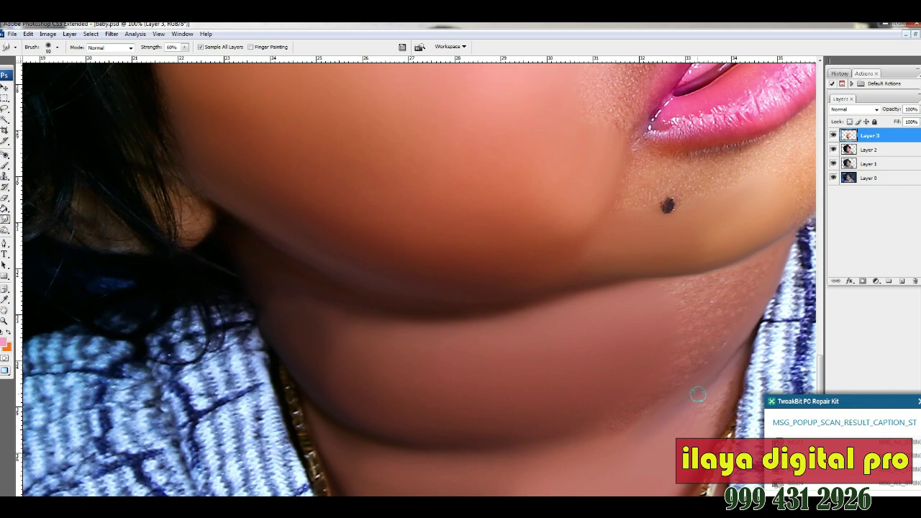
{"action": "scroll", "coordinate": [712, 393], "scroll_direction": "down", "scroll_amount": 2}
{"action": "scroll", "coordinate": [691, 349], "scroll_direction": "up", "scroll_amount": 2}
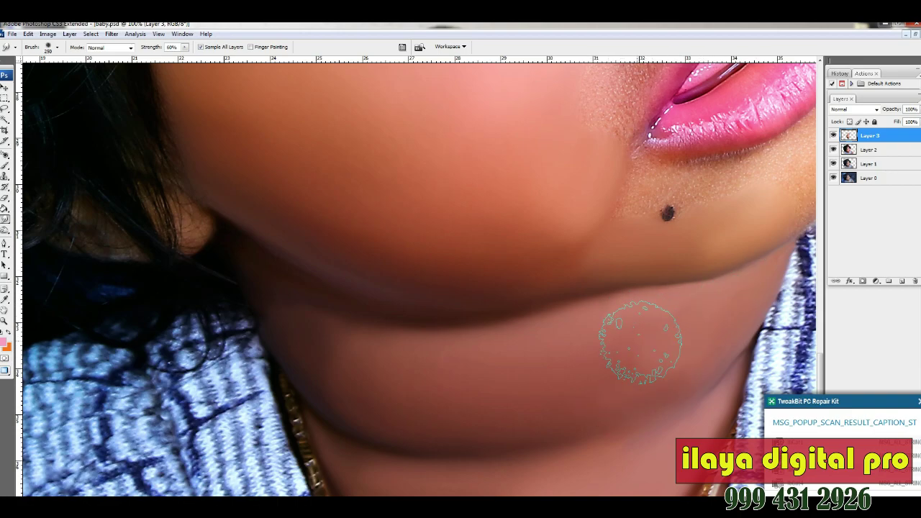
{"action": "scroll", "coordinate": [706, 309], "scroll_direction": "up", "scroll_amount": 4}
Smudge the skin of the ear and earlobe between the hair strands with a small brush
{"action": "key", "text": "ctrl+0"}
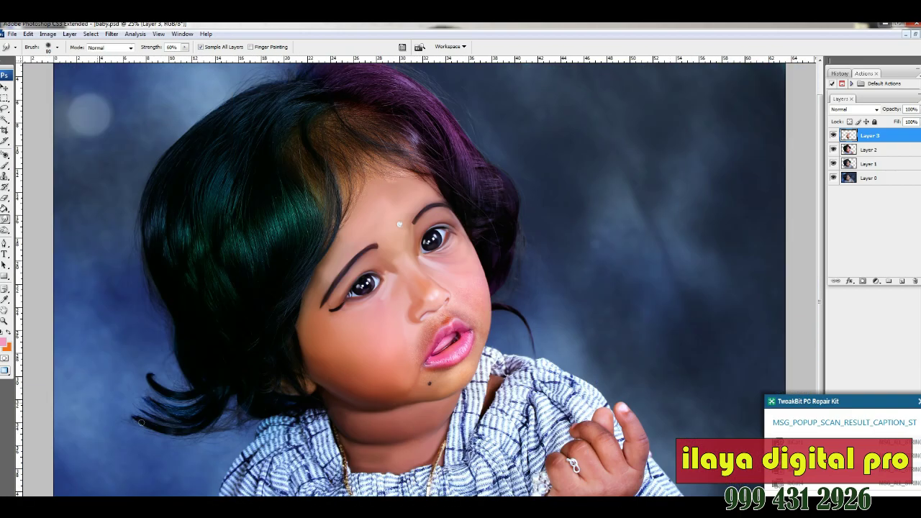
{"action": "left_click_drag", "start_coordinate": [209, 324], "coordinate": [385, 421]}
{"action": "left_click", "coordinate": [436, 344], "text": "ctrl"}
{"action": "left_click", "coordinate": [436, 343], "text": "ctrl"}
{"action": "scroll", "coordinate": [438, 351], "scroll_direction": "up", "scroll_amount": 6}
{"action": "key", "text": "bracketleft"}
{"action": "key", "text": "bracketleft"}
{"action": "key", "text": "bracketleft"}
{"action": "key", "text": "bracketleft"}
{"action": "key", "text": "bracketleft"}
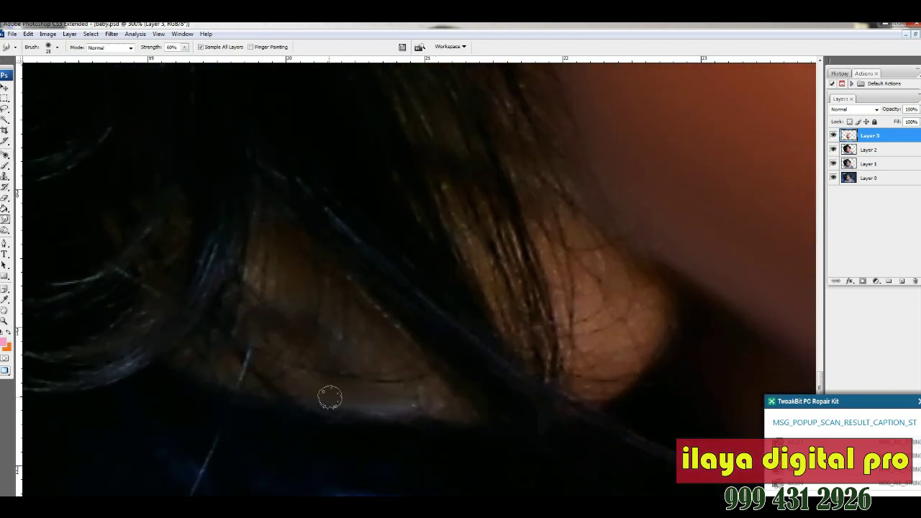
{"action": "mouse_move", "coordinate": [419, 370]}
{"action": "left_mouse_down"}
{"action": "mouse_move", "coordinate": [349, 409]}
{"action": "mouse_move", "coordinate": [224, 368]}
{"action": "left_mouse_up"}
{"action": "left_click_drag", "start_coordinate": [457, 227], "coordinate": [502, 317]}
{"action": "mouse_move", "coordinate": [561, 263]}
{"action": "left_mouse_down"}
{"action": "mouse_move", "coordinate": [580, 331]}
{"action": "mouse_move", "coordinate": [553, 223]}
{"action": "left_mouse_up"}
{"action": "key", "text": "bracketright"}
{"action": "left_click_drag", "start_coordinate": [643, 357], "coordinate": [586, 378]}
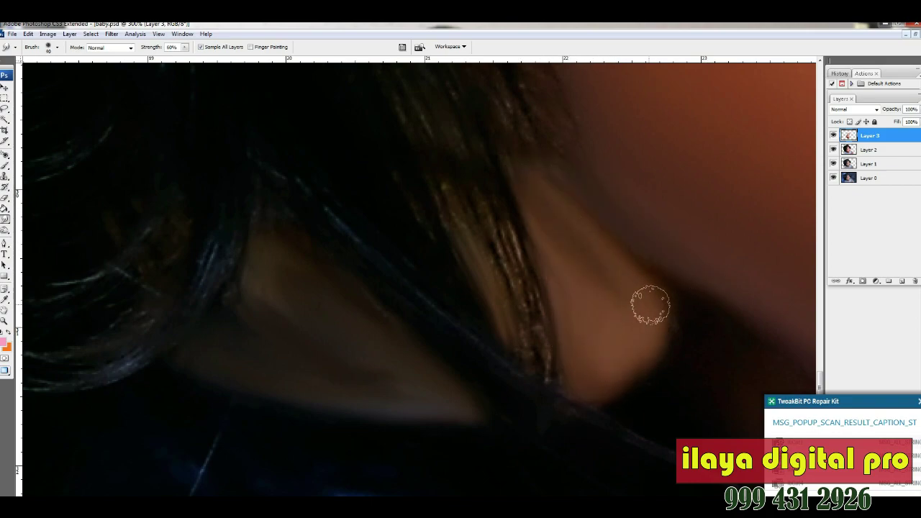
Smudge the outer cheek skin between the mouth corner and the background, working within the face outline selection
{"action": "key", "text": "ctrl+0"}
{"action": "key", "text": "z"}
{"action": "left_click", "coordinate": [493, 260]}
{"action": "left_click", "coordinate": [493, 260]}
{"action": "left_click", "coordinate": [493, 260]}
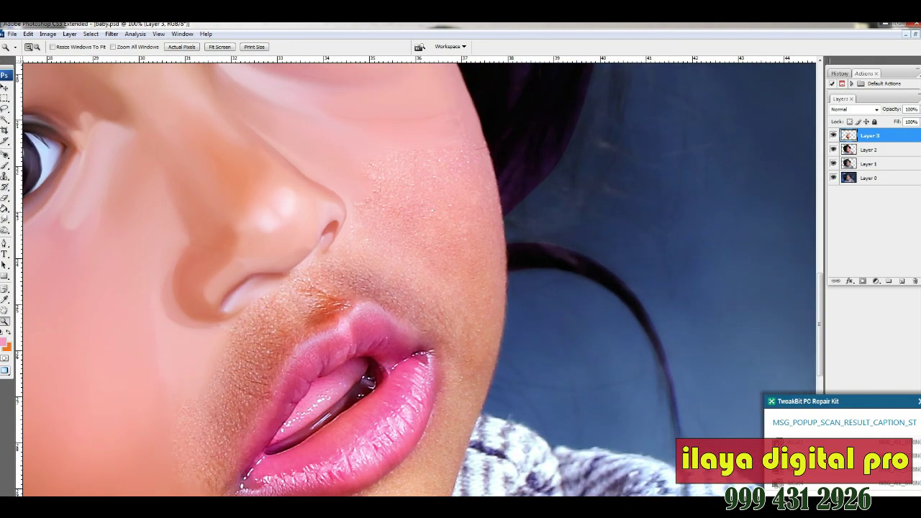
{"action": "scroll", "coordinate": [493, 260], "scroll_direction": "up", "scroll_amount": 2}
{"action": "scroll", "coordinate": [407, 266], "scroll_direction": "down", "scroll_amount": 2}
{"action": "key", "text": "ctrl+plus"}
{"action": "scroll", "coordinate": [407, 266], "scroll_direction": "down", "scroll_amount": 1}
{"action": "key", "text": "r"}
{"action": "left_click_drag", "start_coordinate": [575, 260], "coordinate": [578, 284]}
{"action": "key", "text": "bracketright"}
{"action": "key", "text": "bracketright"}
{"action": "key", "text": "bracketright"}
{"action": "key", "text": "bracketright"}
{"action": "mouse_move", "coordinate": [391, 173]}
{"action": "left_mouse_down"}
{"action": "mouse_move", "coordinate": [536, 285]}
{"action": "mouse_move", "coordinate": [498, 268]}
{"action": "mouse_move", "coordinate": [521, 316]}
{"action": "mouse_move", "coordinate": [563, 321]}
{"action": "left_mouse_up"}
{"action": "scroll", "coordinate": [561, 288], "scroll_direction": "down", "scroll_amount": 3}
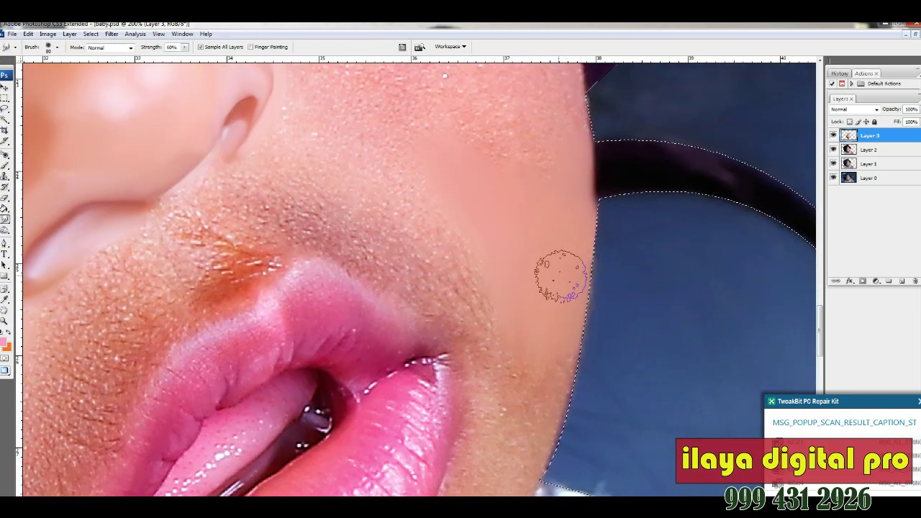
Draw a pen path around the outer cheek, closing it beside the eye, and convert it to a selection
{"action": "scroll", "coordinate": [566, 288], "scroll_direction": "down", "scroll_amount": 3}
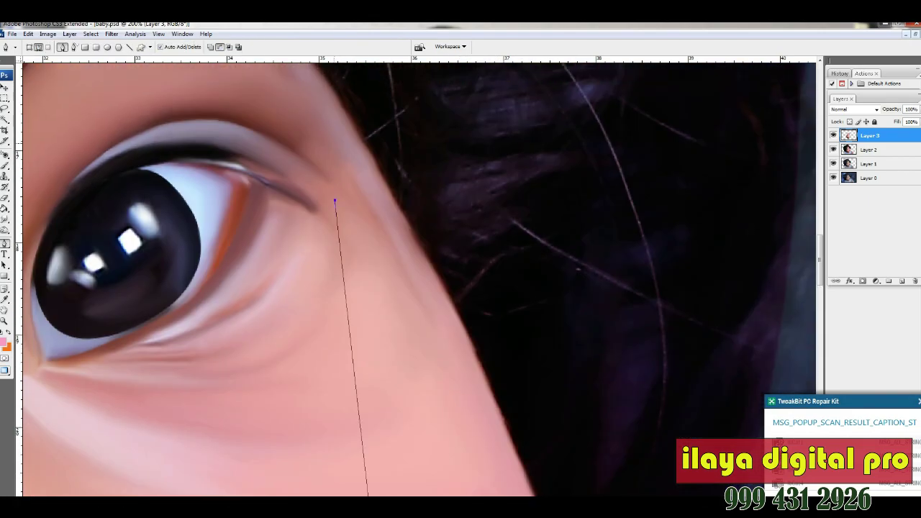
{"action": "scroll", "coordinate": [417, 281], "scroll_direction": "down", "scroll_amount": 2}
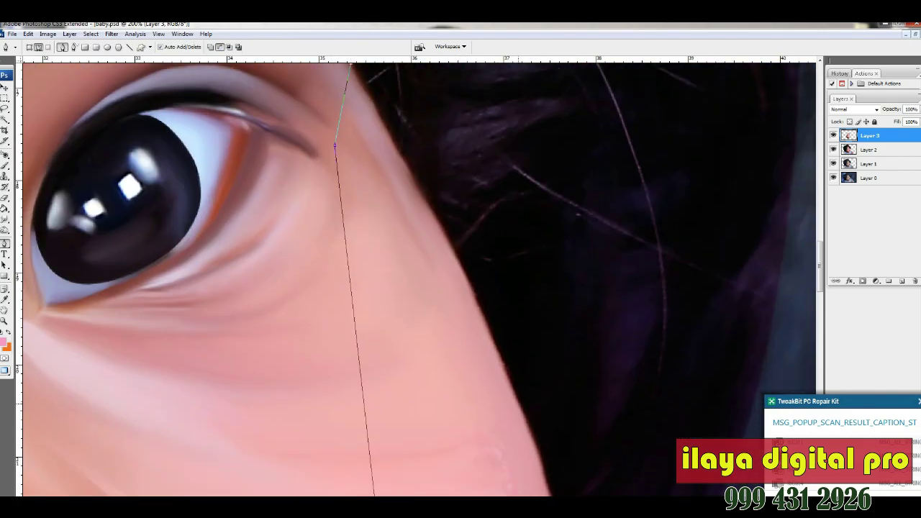
{"action": "left_click", "coordinate": [519, 406], "text": "alt"}
{"action": "key", "text": "ctrl+minus"}
{"action": "scroll", "coordinate": [433, 266], "scroll_direction": "down", "scroll_amount": 3}
{"action": "scroll", "coordinate": [418, 281], "scroll_direction": "down", "scroll_amount": 3}
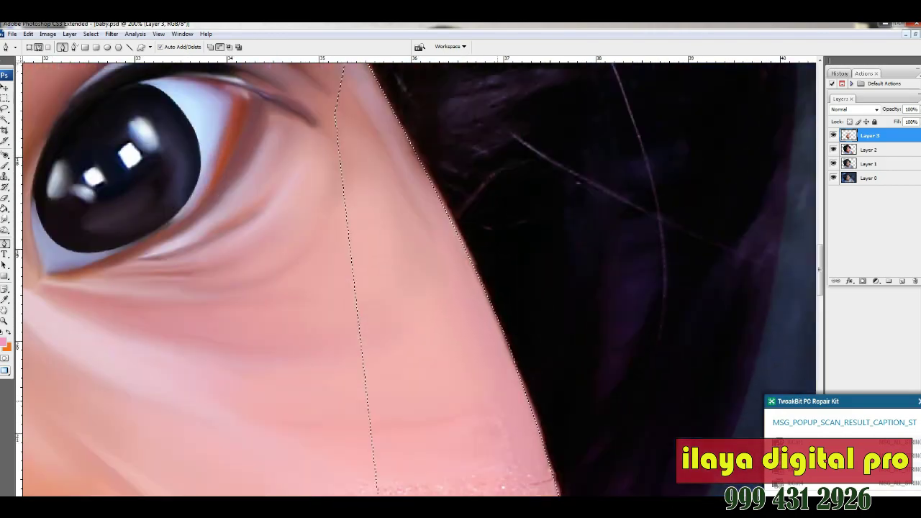
Smudge the selected outer cheek along the hair edge below the eye with a brush of up to 100
{"action": "scroll", "coordinate": [366, 189], "scroll_direction": "up", "scroll_amount": 2}
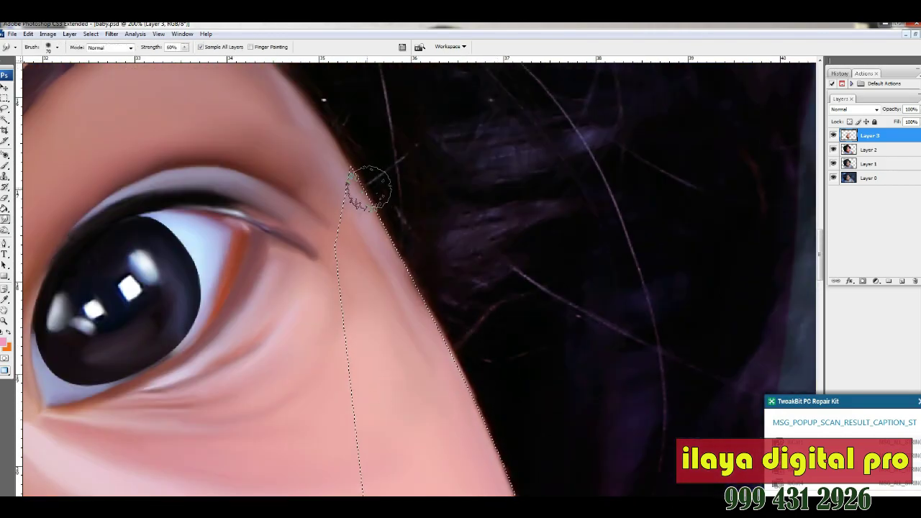
{"action": "scroll", "coordinate": [446, 215], "scroll_direction": "down", "scroll_amount": 1}
{"action": "scroll", "coordinate": [447, 215], "scroll_direction": "down", "scroll_amount": 6}
{"action": "key", "text": "bracketright"}
{"action": "key", "text": "bracketright"}
{"action": "key", "text": "bracketright"}
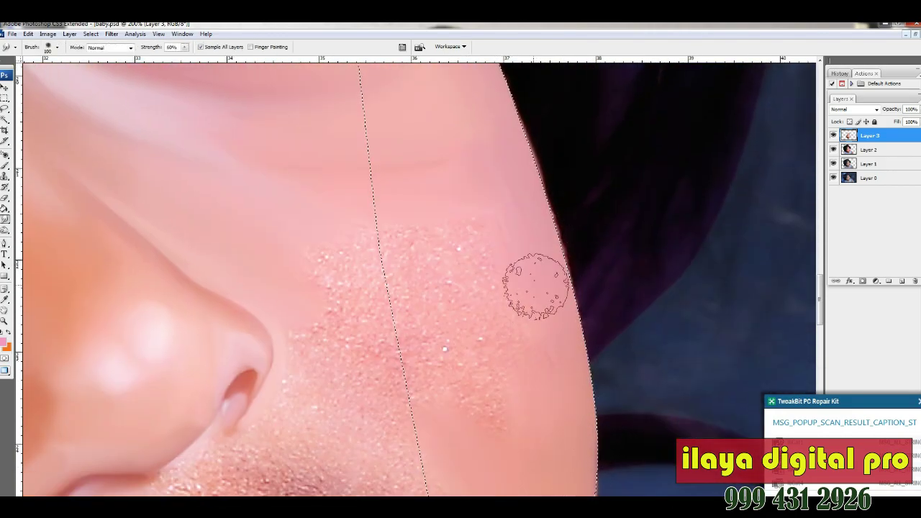
Smudge the selected chin skin along the jawline, varying the brush size to keep the edge crisp
{"action": "scroll", "coordinate": [491, 184], "scroll_direction": "down", "scroll_amount": 10}
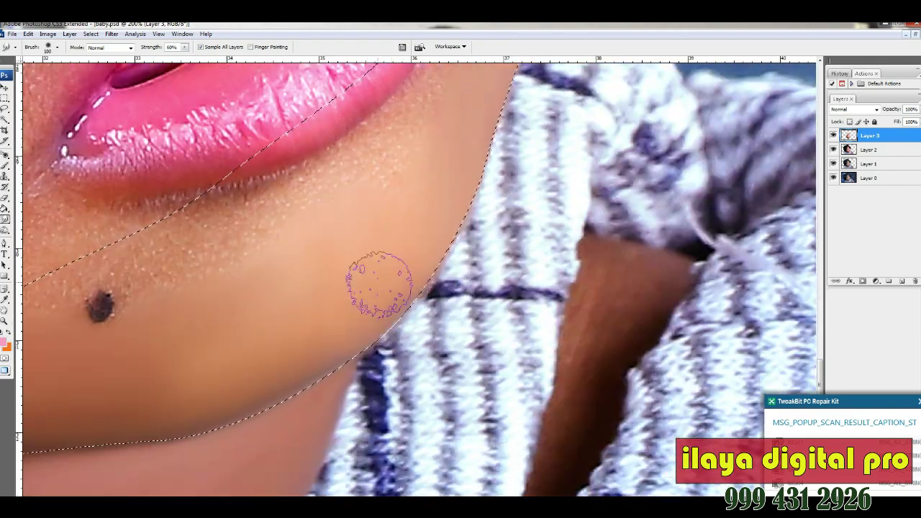
{"action": "left_click_drag", "start_coordinate": [344, 342], "coordinate": [219, 401]}
{"action": "key", "text": "bracketright"}
{"action": "key", "text": "bracketright"}
{"action": "left_click_drag", "start_coordinate": [138, 429], "coordinate": [534, 270]}
{"action": "key", "text": "bracketleft"}
{"action": "key", "text": "bracketleft"}
{"action": "key", "text": "bracketleft"}
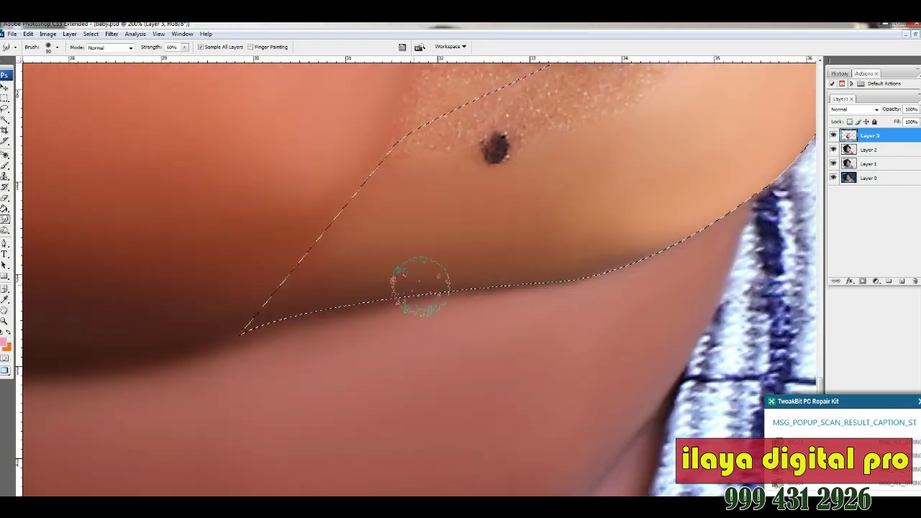
{"action": "key", "text": "bracketleft"}
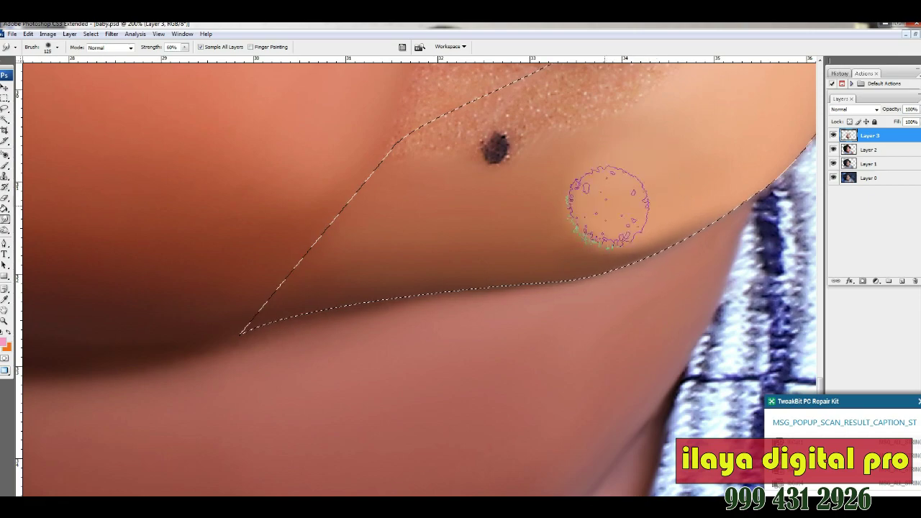
{"action": "left_click_drag", "start_coordinate": [790, 194], "coordinate": [337, 297]}
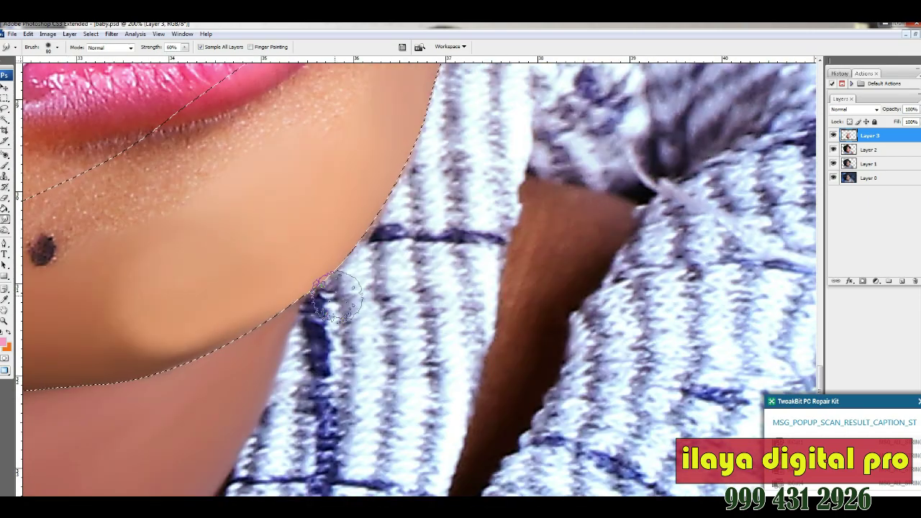
Smudge the cheek's outer edge up to the eye corner with a brush of 60 and clear the selection
{"action": "scroll", "coordinate": [425, 173], "scroll_direction": "up", "scroll_amount": 6}
{"action": "key", "text": "e"}
{"action": "scroll", "coordinate": [544, 132], "scroll_direction": "up", "scroll_amount": 7}
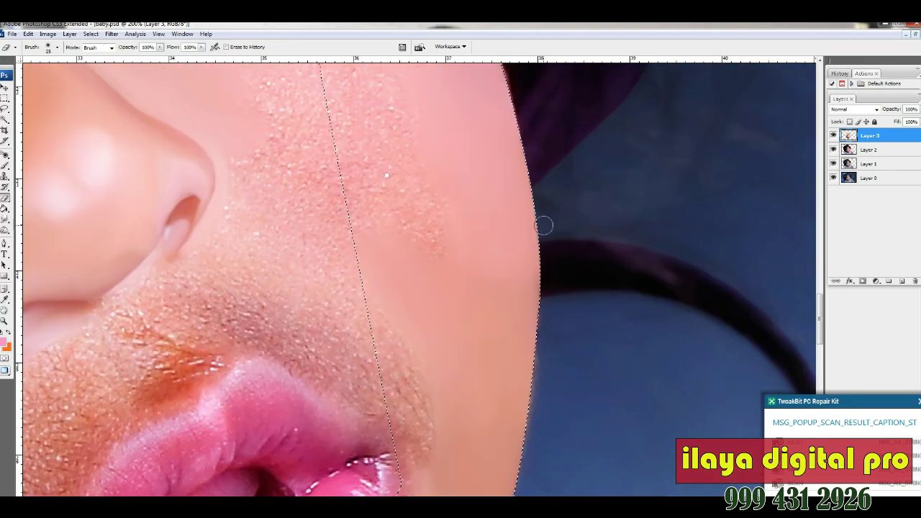
{"action": "key", "text": "r"}
{"action": "scroll", "coordinate": [523, 348], "scroll_direction": "up", "scroll_amount": 10}
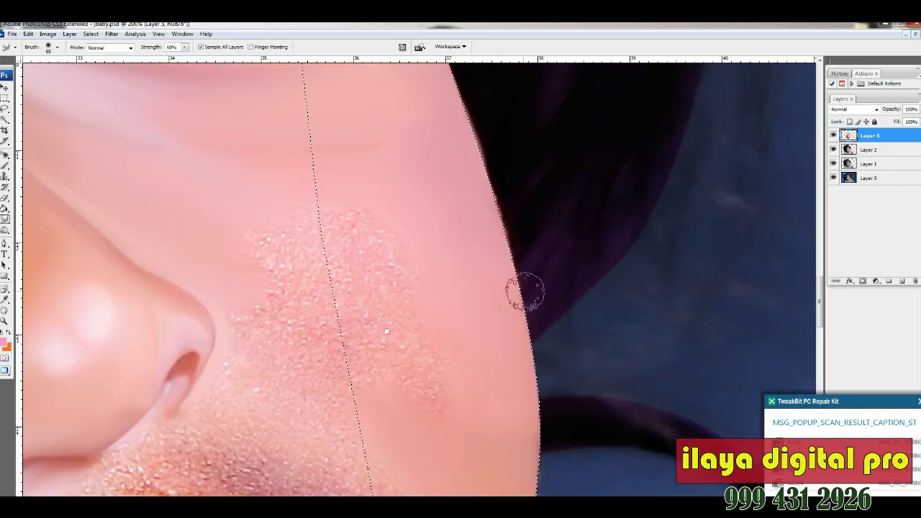
{"action": "key", "text": "ctrl+minus"}
{"action": "key", "text": "ctrl+minus"}
{"action": "key", "text": "ctrl+minus"}
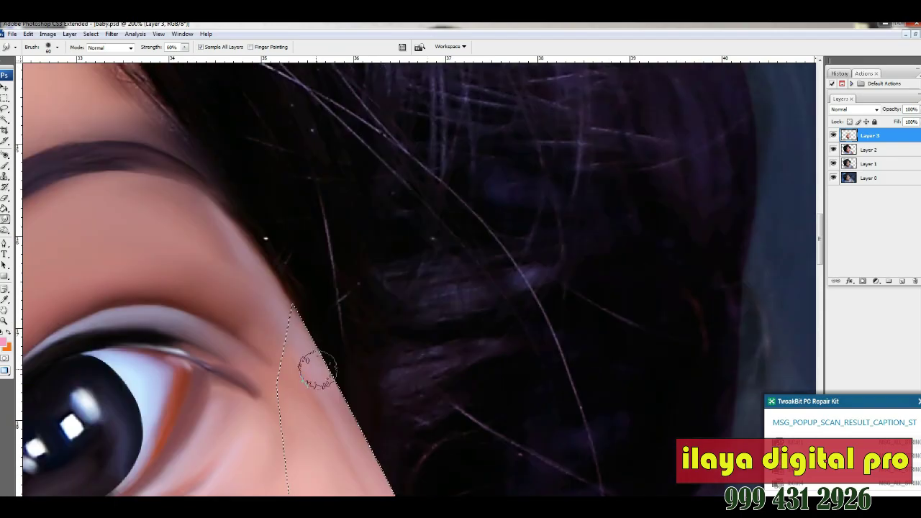
{"action": "scroll", "coordinate": [512, 455], "scroll_direction": "down", "scroll_amount": 3}
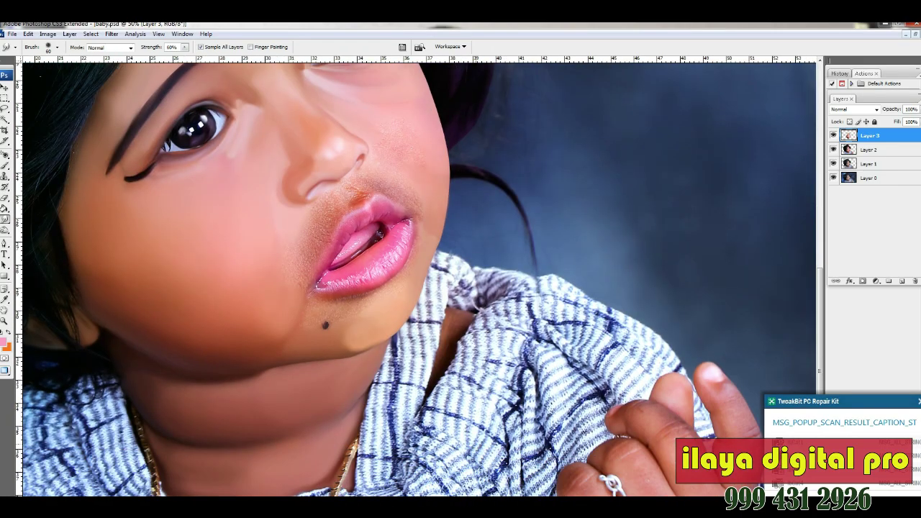
Erase the smudged edge on Layer 3 along the underside of the chin
{"action": "key", "text": "ctrl+plus"}
{"action": "key", "text": "z"}
{"action": "left_click", "coordinate": [447, 384]}
{"action": "left_click", "coordinate": [447, 384]}
{"action": "scroll", "coordinate": [447, 384], "scroll_direction": "up", "scroll_amount": 5}
{"action": "key", "text": "ctrl+minus"}
{"action": "scroll", "coordinate": [420, 280], "scroll_direction": "up", "scroll_amount": 3}
{"action": "left_click", "coordinate": [522, 430]}
{"action": "left_click_drag", "start_coordinate": [216, 432], "coordinate": [514, 372]}
{"action": "key", "text": "e"}
{"action": "mouse_move", "coordinate": [220, 437]}
{"action": "left_mouse_down"}
{"action": "mouse_move", "coordinate": [473, 384]}
{"action": "mouse_move", "coordinate": [724, 297]}
{"action": "left_mouse_up"}
{"action": "left_click_drag", "start_coordinate": [540, 393], "coordinate": [408, 404]}
Smudge the erased chin edge into a smooth jawline with a fine brush
{"action": "key", "text": "r"}
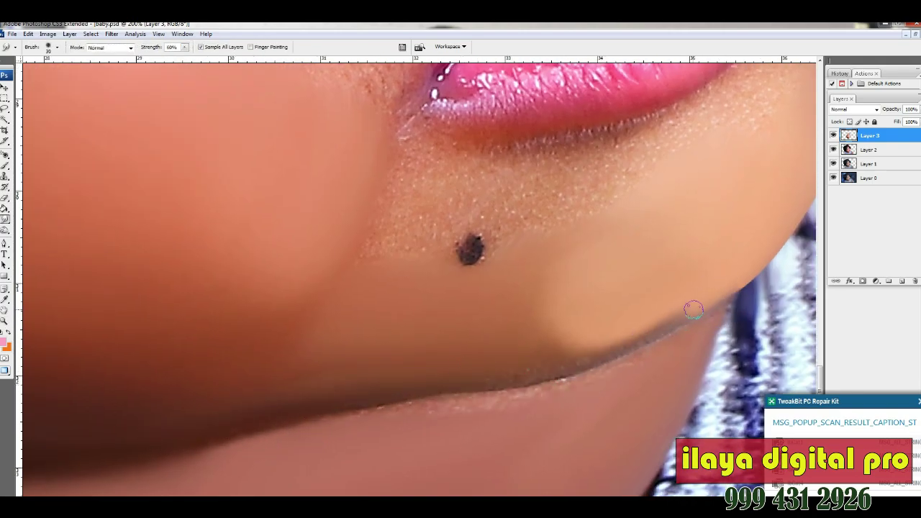
{"action": "left_click_drag", "start_coordinate": [579, 328], "coordinate": [448, 377]}
{"action": "scroll", "coordinate": [618, 320], "scroll_direction": "down", "scroll_amount": 2}
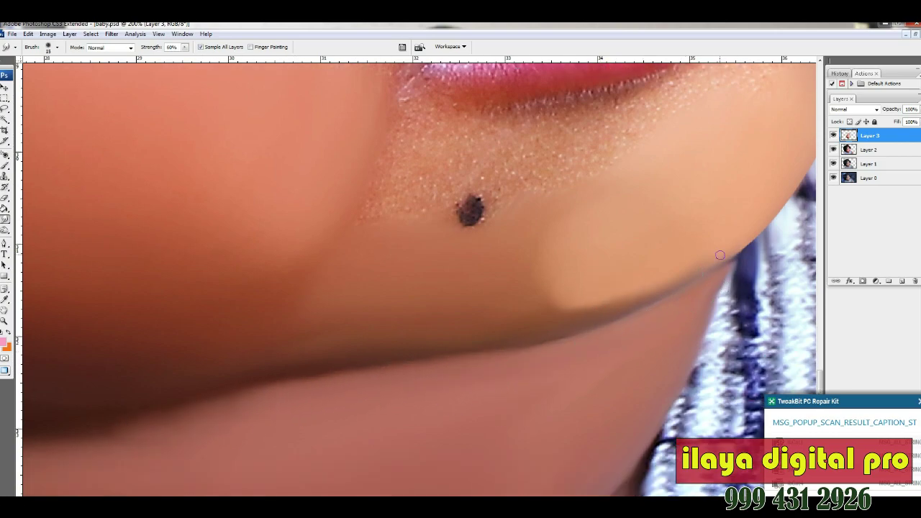
Smudge the grainy skin between the lower lip and the chin around the black dot with a brush of up to 125
{"action": "scroll", "coordinate": [400, 314], "scroll_direction": "up", "scroll_amount": 8}
{"action": "left_click_drag", "start_coordinate": [521, 312], "coordinate": [471, 349]}
{"action": "left_click_drag", "start_coordinate": [610, 297], "coordinate": [580, 323]}
{"action": "key", "text": "bracketright"}
{"action": "key", "text": "bracketright"}
{"action": "left_click_drag", "start_coordinate": [435, 404], "coordinate": [385, 399]}
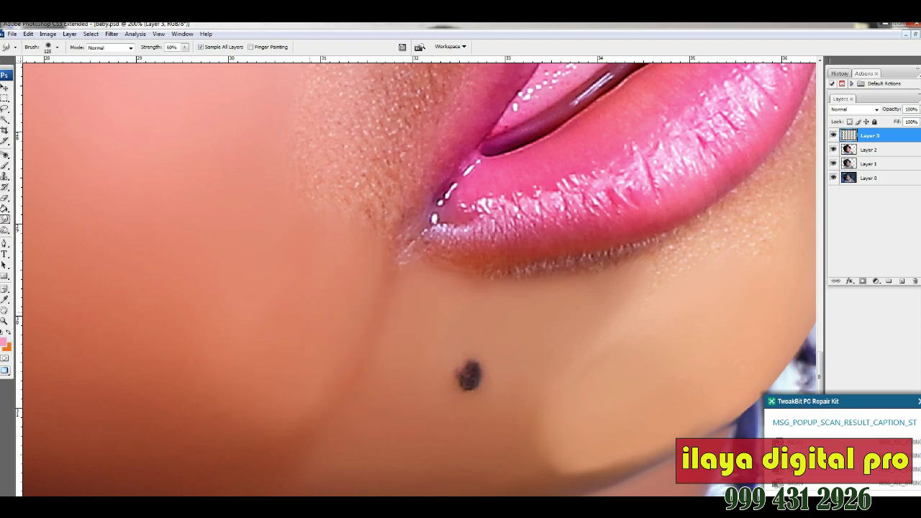
Smudge the cheek skin from beside the nostril toward the outer cheek with a small brush
{"action": "scroll", "coordinate": [365, 440], "scroll_direction": "up", "scroll_amount": 12}
{"action": "key", "text": "ctrl+minus"}
{"action": "key", "text": "ctrl+minus"}
{"action": "key", "text": "ctrl+space"}
{"action": "left_click_drag", "start_coordinate": [434, 145], "coordinate": [629, 419]}
{"action": "left_click_drag", "start_coordinate": [399, 183], "coordinate": [519, 271]}
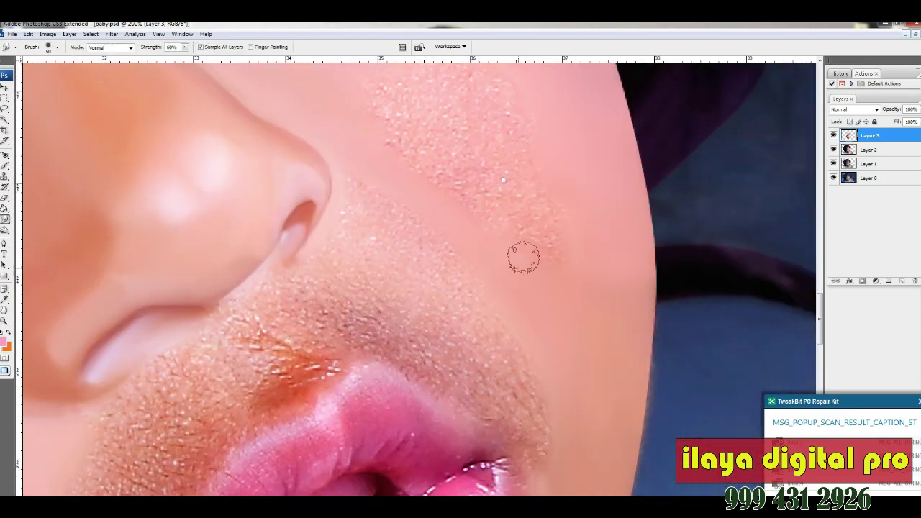
{"action": "scroll", "coordinate": [390, 188], "scroll_direction": "up", "scroll_amount": 3}
{"action": "left_click_drag", "start_coordinate": [586, 172], "coordinate": [476, 219]}
Smudge the remaining grainy patch on the cheek between the nose and the hair with a brush of up to 150
{"action": "scroll", "coordinate": [476, 218], "scroll_direction": "up", "scroll_amount": 3}
{"action": "key", "text": "bracketright"}
{"action": "key", "text": "bracketright"}
{"action": "scroll", "coordinate": [506, 310], "scroll_direction": "up", "scroll_amount": 3}
{"action": "key", "text": "bracketright"}
{"action": "key", "text": "ctrl+minus"}
{"action": "key", "text": "ctrl+minus"}
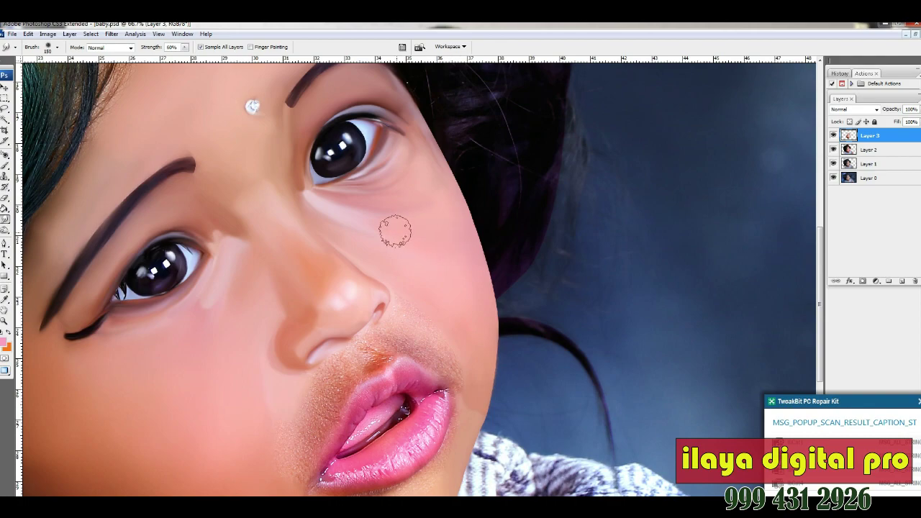
Smudge along the lower eyelid edge of the eye beside the dark hair with a fine brush of 20
{"action": "key", "text": "bracketright"}
{"action": "key", "text": "bracketright"}
{"action": "scroll", "coordinate": [396, 247], "scroll_direction": "up", "scroll_amount": 1}
{"action": "key", "text": "ctrl+space"}
{"action": "left_click_drag", "start_coordinate": [277, 170], "coordinate": [461, 284]}
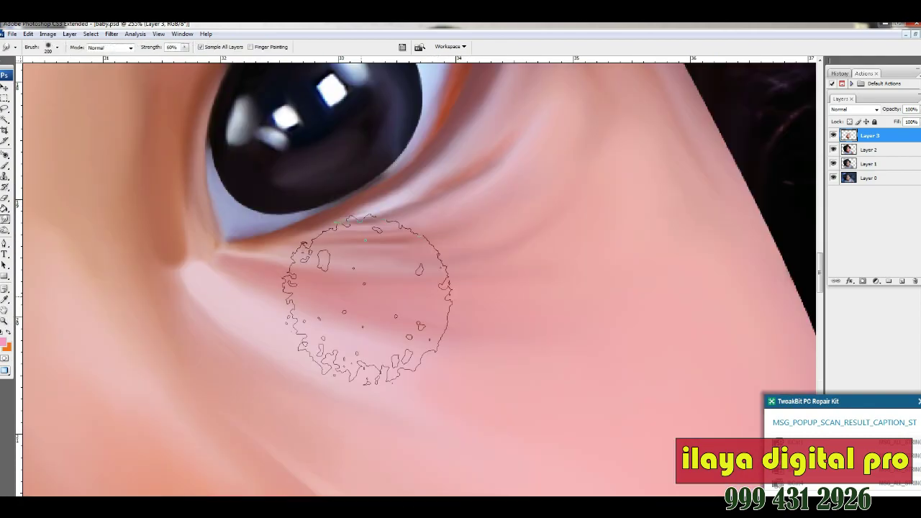
{"action": "scroll", "coordinate": [368, 300], "scroll_direction": "up", "scroll_amount": 2}
{"action": "key", "text": "bracketleft"}
{"action": "key", "text": "bracketleft"}
{"action": "key", "text": "bracketleft"}
{"action": "key", "text": "bracketleft"}
{"action": "key", "text": "bracketleft"}
{"action": "key", "text": "bracketleft"}
{"action": "key", "text": "bracketleft"}
{"action": "key", "text": "bracketleft"}
{"action": "key", "text": "bracketleft"}
{"action": "key", "text": "bracketleft"}
{"action": "key", "text": "bracketleft"}
{"action": "key", "text": "bracketleft"}
{"action": "key", "text": "bracketleft"}
{"action": "left_click_drag", "start_coordinate": [394, 202], "coordinate": [379, 226]}
{"action": "scroll", "coordinate": [364, 115], "scroll_direction": "up", "scroll_amount": 1}
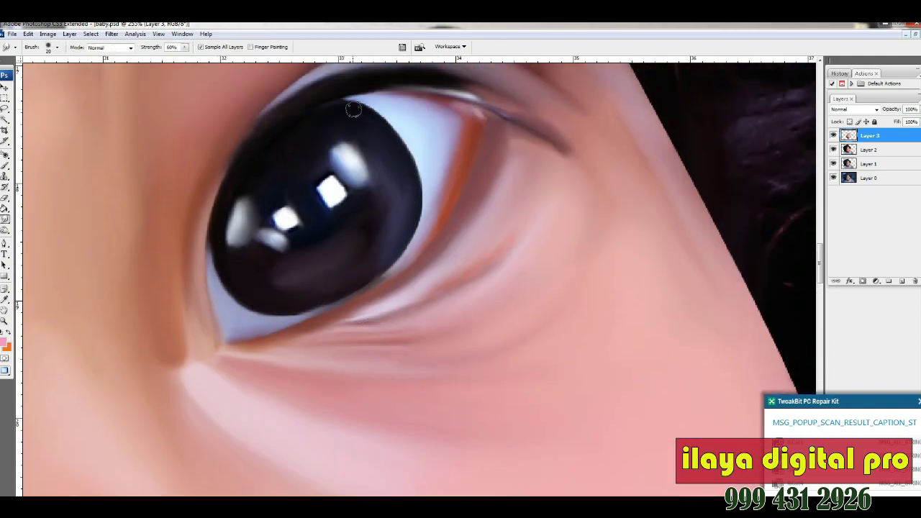
{"action": "scroll", "coordinate": [214, 201], "scroll_direction": "down", "scroll_amount": 5}
{"action": "key", "text": "bracketright"}
{"action": "key", "text": "bracketright"}
{"action": "key", "text": "bracketright"}
{"action": "key", "text": "bracketright"}
{"action": "key", "text": "bracketright"}
{"action": "key", "text": "bracketright"}
{"action": "scroll", "coordinate": [288, 265], "scroll_direction": "up", "scroll_amount": 1}
{"action": "scroll", "coordinate": [238, 260], "scroll_direction": "down", "scroll_amount": 1}
{"action": "key", "text": "bracketleft"}
{"action": "key", "text": "bracketleft"}
{"action": "scroll", "coordinate": [619, 360], "scroll_direction": "down", "scroll_amount": 7}
{"action": "key", "text": "bracketleft"}
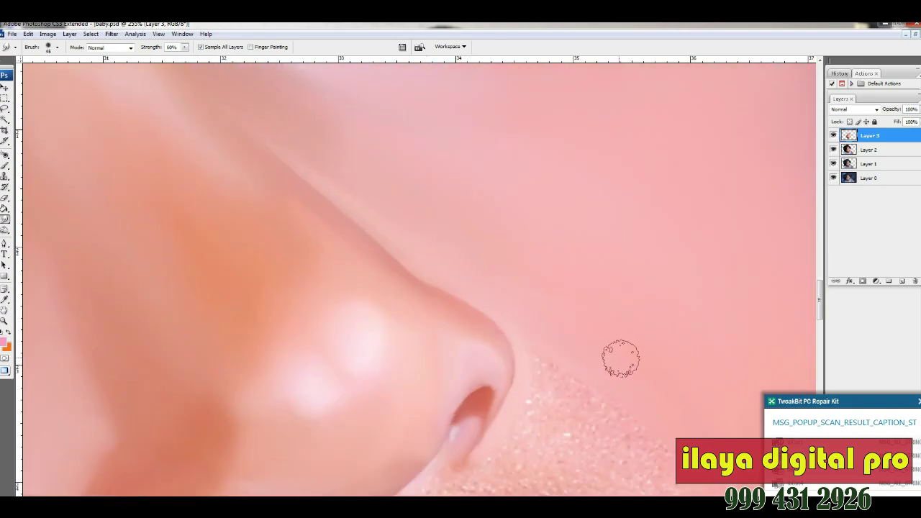
Trace a Pen path around the nostril wing, following the curved rim above the nostril opening and the wing's outer curve
{"action": "key", "text": "ctrl+plus"}
{"action": "scroll", "coordinate": [419, 279], "scroll_direction": "down", "scroll_amount": 1}
{"action": "key", "text": "p"}
{"action": "left_click_drag", "start_coordinate": [330, 280], "coordinate": [474, 295]}
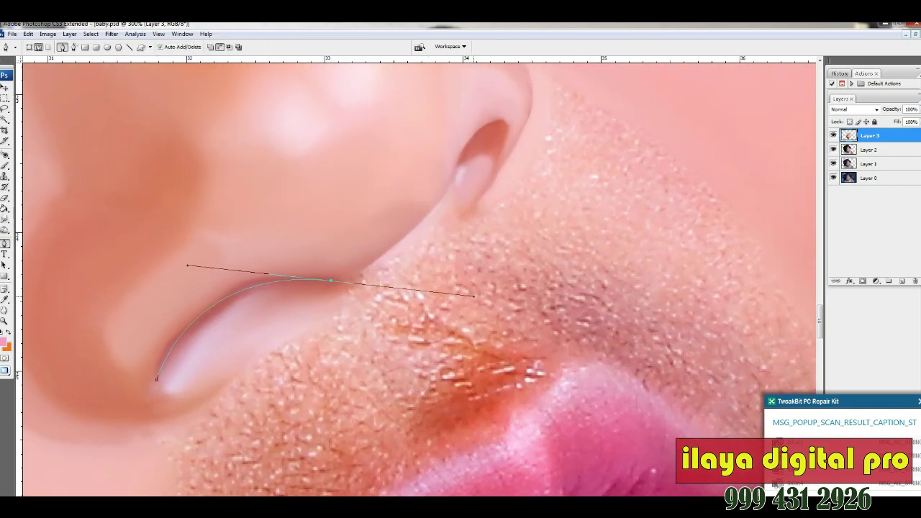
{"action": "key", "text": "ctrl+minus"}
{"action": "key", "text": "ctrl+minus"}
{"action": "left_click_drag", "start_coordinate": [431, 256], "coordinate": [438, 237]}
{"action": "key", "text": "ctrl+plus"}
{"action": "key", "text": "ctrl+plus"}
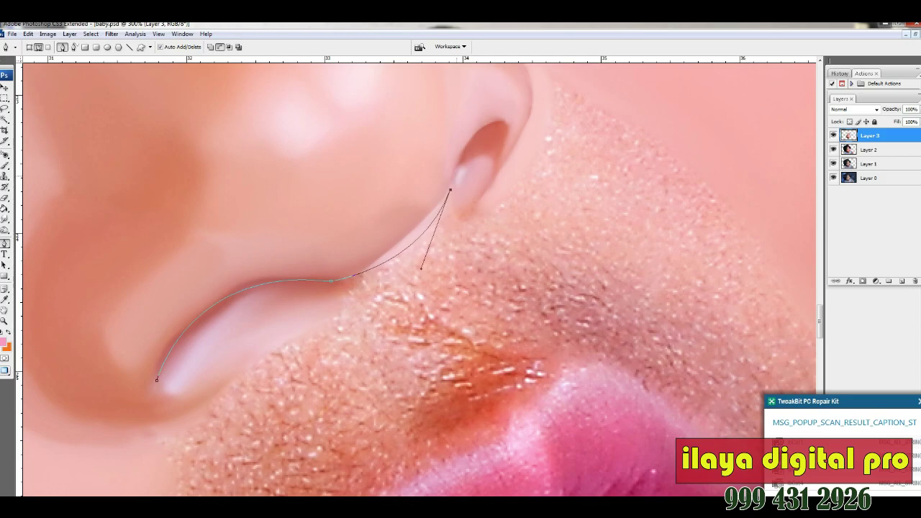
{"action": "left_click_drag", "start_coordinate": [430, 257], "coordinate": [555, 262]}
{"action": "left_click", "coordinate": [459, 143]}
{"action": "left_click_drag", "start_coordinate": [325, 121], "coordinate": [301, 122]}
{"action": "left_click", "coordinate": [191, 196]}
{"action": "scroll", "coordinate": [190, 196], "scroll_direction": "down", "scroll_amount": 1}
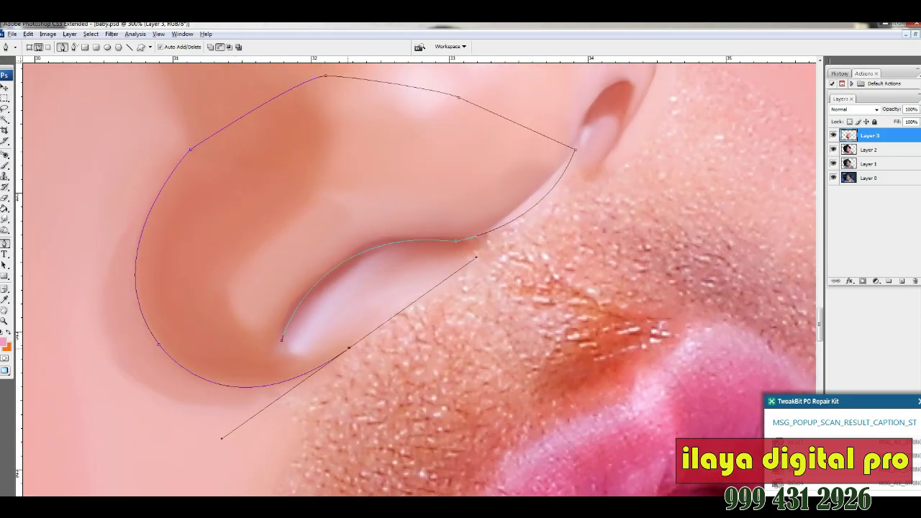
Convert the nostril wing path into a feathered selection
{"action": "key", "text": "ctrl+Return"}
{"action": "key", "text": "r"}
{"action": "key", "text": "ctrl+alt+d"}
{"action": "key", "text": "Return"}
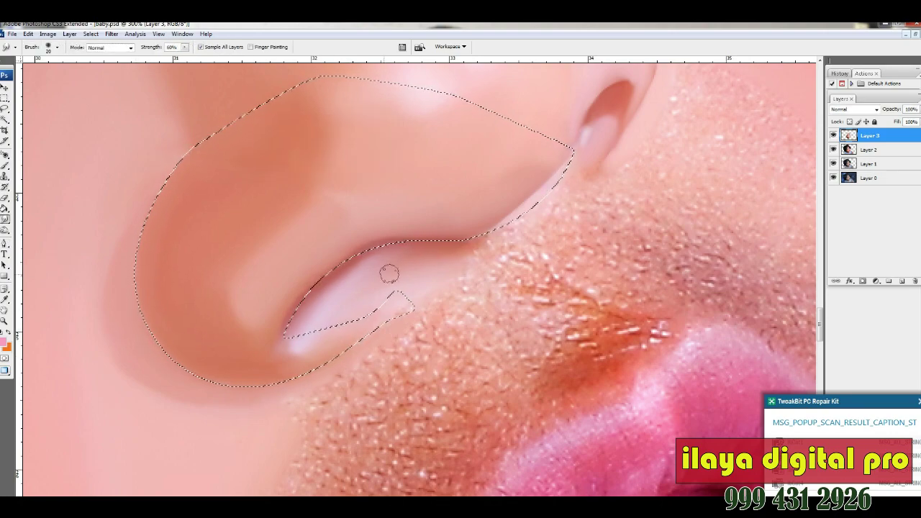
Smudge the rim and pale opening of the nostril along the selection edge, with the smudge strength set to 65%
{"action": "key", "text": "bracketleft"}
{"action": "mouse_move", "coordinate": [579, 176]}
{"action": "left_mouse_down"}
{"action": "mouse_move", "coordinate": [551, 202]}
{"action": "mouse_move", "coordinate": [446, 247]}
{"action": "left_mouse_up"}
{"action": "mouse_move", "coordinate": [447, 247]}
{"action": "left_mouse_down"}
{"action": "mouse_move", "coordinate": [545, 194]}
{"action": "mouse_move", "coordinate": [524, 218]}
{"action": "mouse_move", "coordinate": [349, 268]}
{"action": "left_mouse_up"}
{"action": "key", "text": "bracketright"}
{"action": "key", "text": "6"}
{"action": "key", "text": "5"}
{"action": "mouse_move", "coordinate": [292, 334]}
{"action": "left_mouse_down"}
{"action": "mouse_move", "coordinate": [410, 270]}
{"action": "mouse_move", "coordinate": [468, 262]}
{"action": "left_mouse_up"}
{"action": "scroll", "coordinate": [601, 169], "scroll_direction": "up", "scroll_amount": 2}
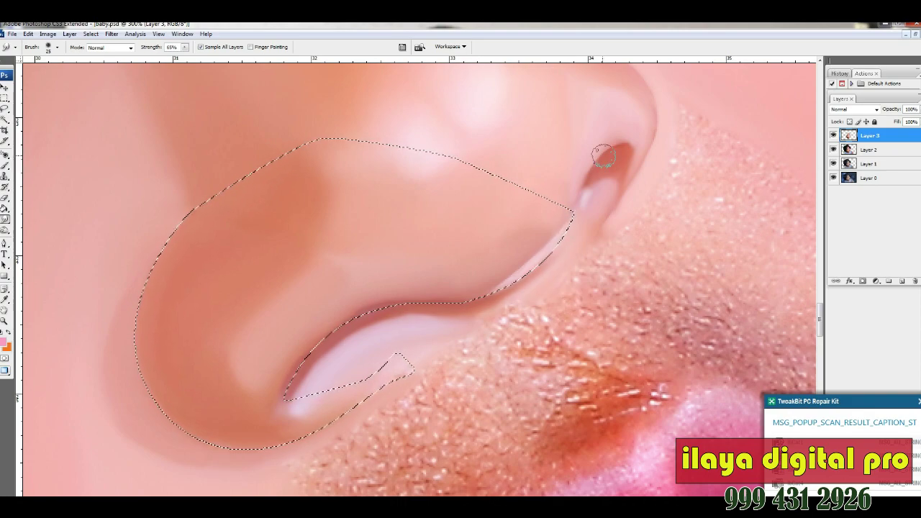
Smudge the selected nostril wing smooth up to its lower edge with a brush of up to 60
{"action": "key", "text": "ctrl+z"}
{"action": "key", "text": "ctrl+z"}
{"action": "key", "text": "ctrl+plus"}
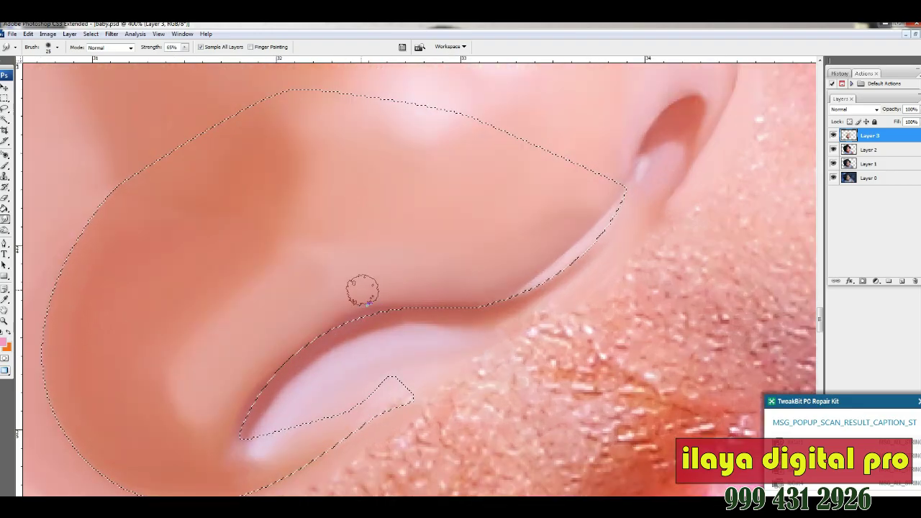
{"action": "scroll", "coordinate": [366, 294], "scroll_direction": "down", "scroll_amount": 3}
{"action": "key", "text": "bracketright"}
{"action": "key", "text": "bracketright"}
{"action": "key", "text": "bracketright"}
{"action": "key", "text": "bracketright"}
{"action": "key", "text": "bracketright"}
{"action": "scroll", "coordinate": [467, 300], "scroll_direction": "up", "scroll_amount": 6}
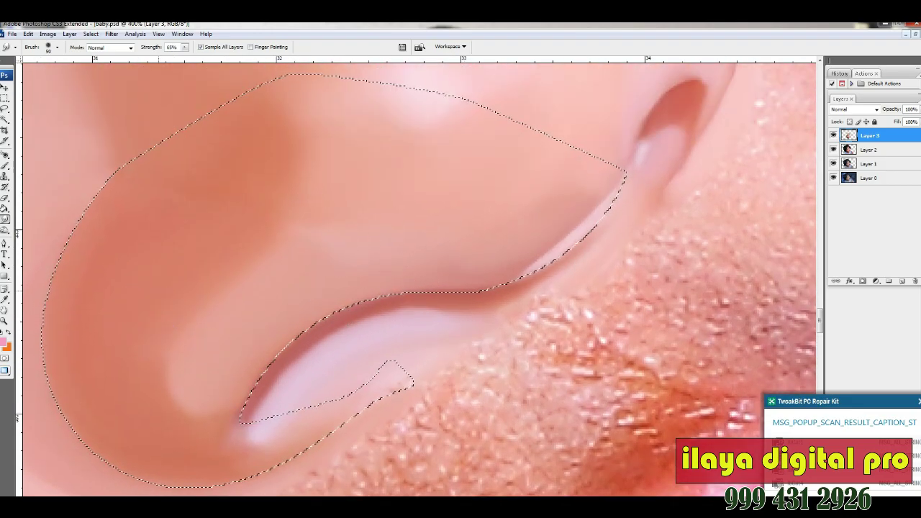
{"action": "scroll", "coordinate": [323, 278], "scroll_direction": "up", "scroll_amount": 1}
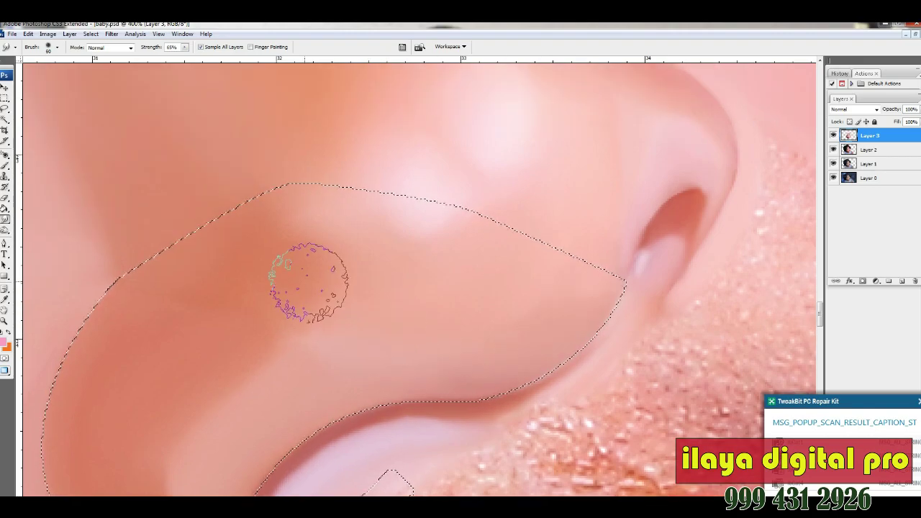
{"action": "scroll", "coordinate": [108, 295], "scroll_direction": "down", "scroll_amount": 4}
{"action": "scroll", "coordinate": [79, 298], "scroll_direction": "down", "scroll_amount": 2}
{"action": "key", "text": "bracketleft"}
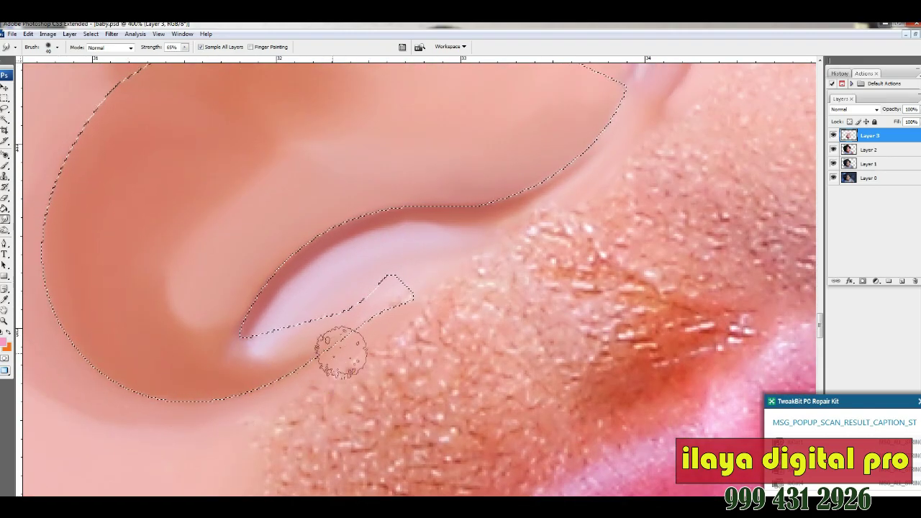
{"action": "key", "text": "ctrl+minus"}
{"action": "key", "text": "ctrl+minus"}
{"action": "key", "text": "ctrl+minus"}
{"action": "key", "text": "ctrl+minus"}
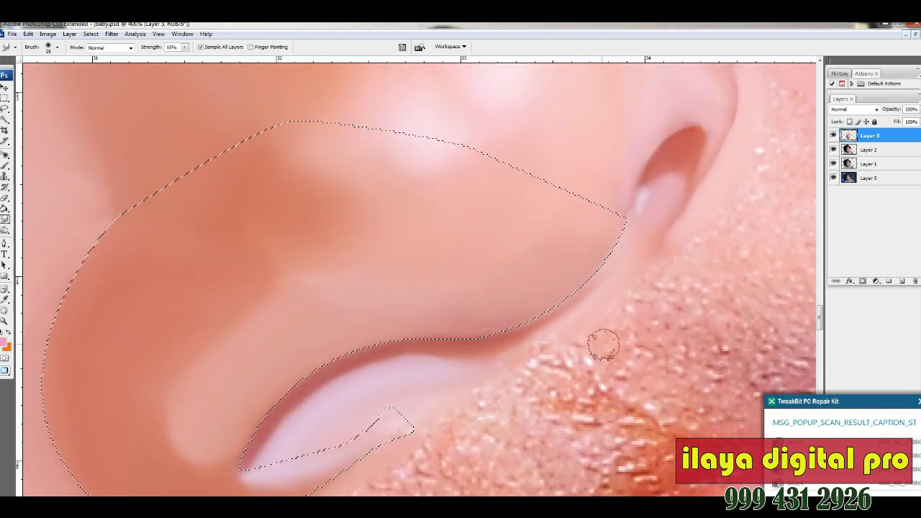
Outline the nostril wing with a wider Pen path and convert it into a feathered selection
{"action": "key", "text": "ctrl+minus"}
{"action": "key", "text": "z"}
{"action": "left_click_drag", "start_coordinate": [294, 237], "coordinate": [471, 334]}
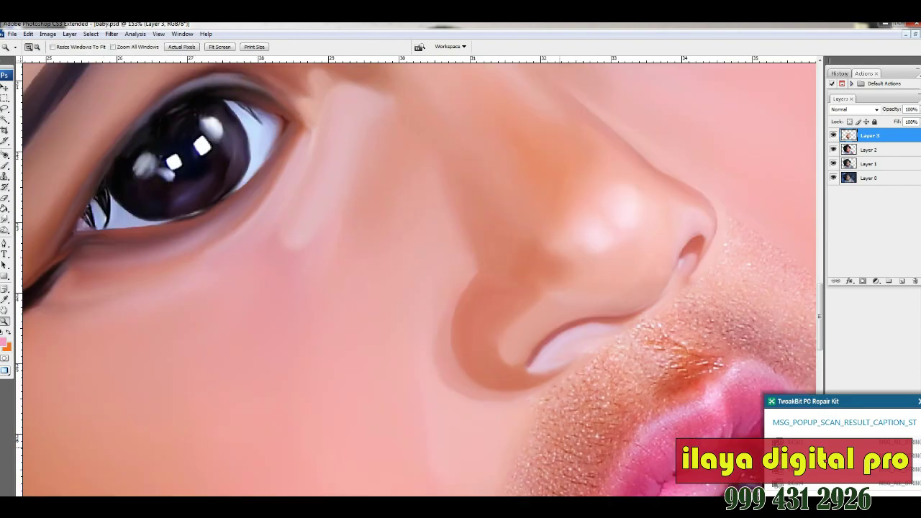
{"action": "left_click", "coordinate": [561, 391]}
{"action": "key", "text": "p"}
{"action": "key", "text": "ctrl+Return"}
{"action": "key", "text": "shift+F5"}
{"action": "key", "text": "Escape"}
{"action": "key", "text": "shift+F6"}
{"action": "key", "text": "Return"}
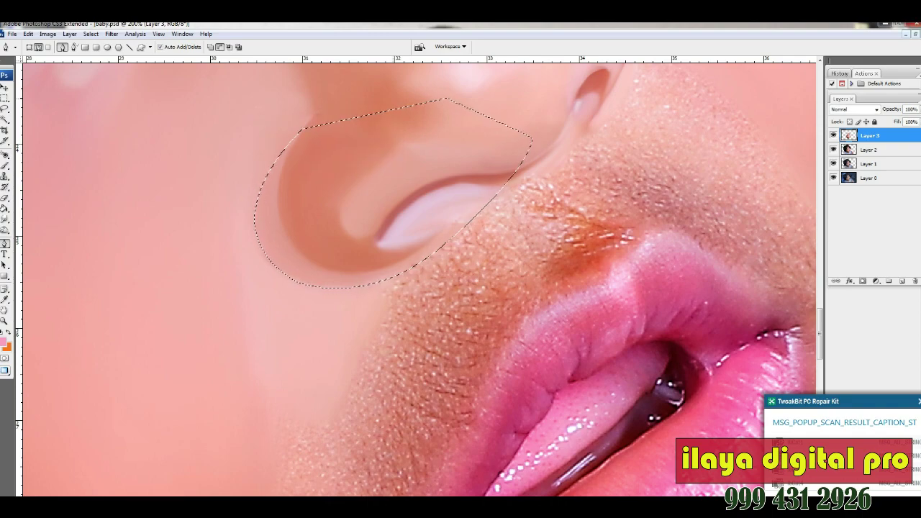
Smudge the skin along the selection edge between the nostril and the upper lip with a brush of 20, and deselect
{"action": "key", "text": "ctrl+plus"}
{"action": "key", "text": "r"}
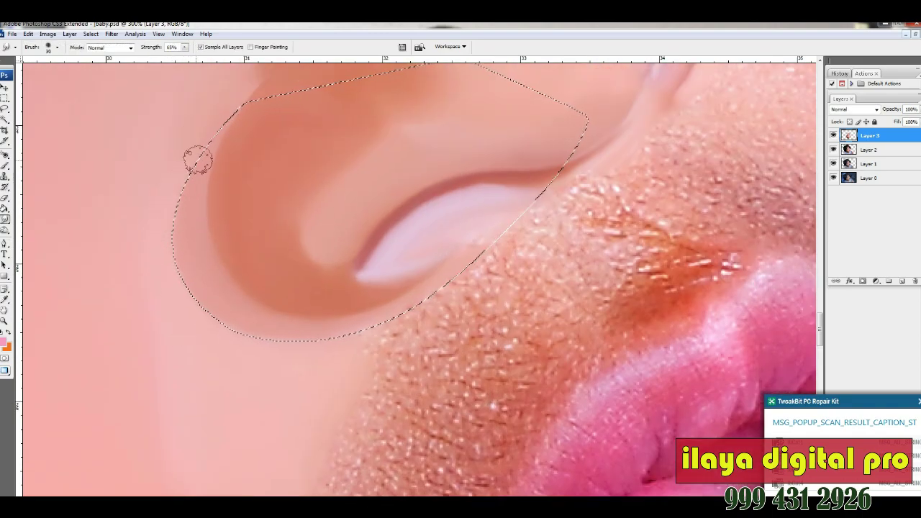
{"action": "key", "text": "bracketleft"}
{"action": "key", "text": "bracketleft"}
{"action": "mouse_move", "coordinate": [360, 343]}
{"action": "left_mouse_down"}
{"action": "mouse_move", "coordinate": [537, 211]}
{"action": "mouse_move", "coordinate": [592, 185]}
{"action": "left_mouse_up"}
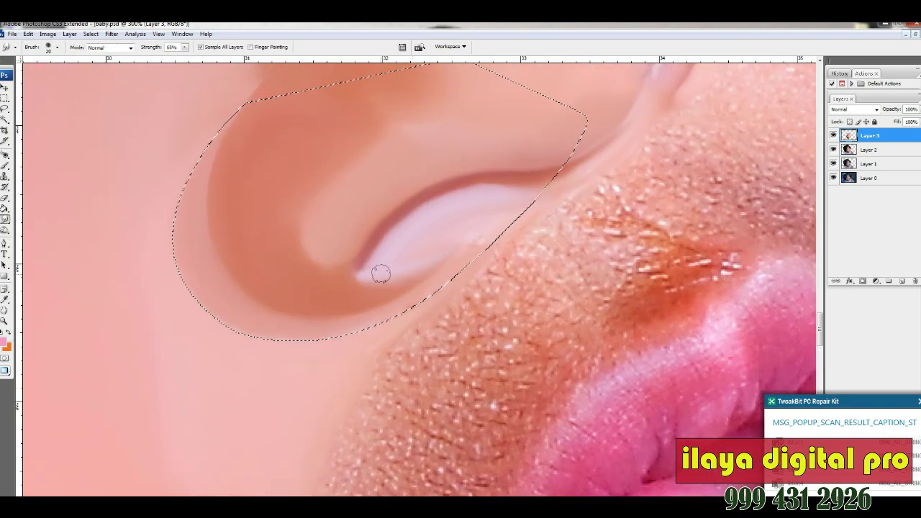
{"action": "mouse_move", "coordinate": [288, 344]}
{"action": "left_mouse_down"}
{"action": "mouse_move", "coordinate": [393, 240]}
{"action": "mouse_move", "coordinate": [362, 272]}
{"action": "left_mouse_up"}
{"action": "key", "text": "ctrl+d"}
Trace the light band along the nostril wing with a Pen path and convert it into a selection
{"action": "scroll", "coordinate": [538, 236], "scroll_direction": "up", "scroll_amount": 1}
{"action": "key", "text": "p"}
{"action": "left_click_drag", "start_coordinate": [307, 296], "coordinate": [357, 337]}
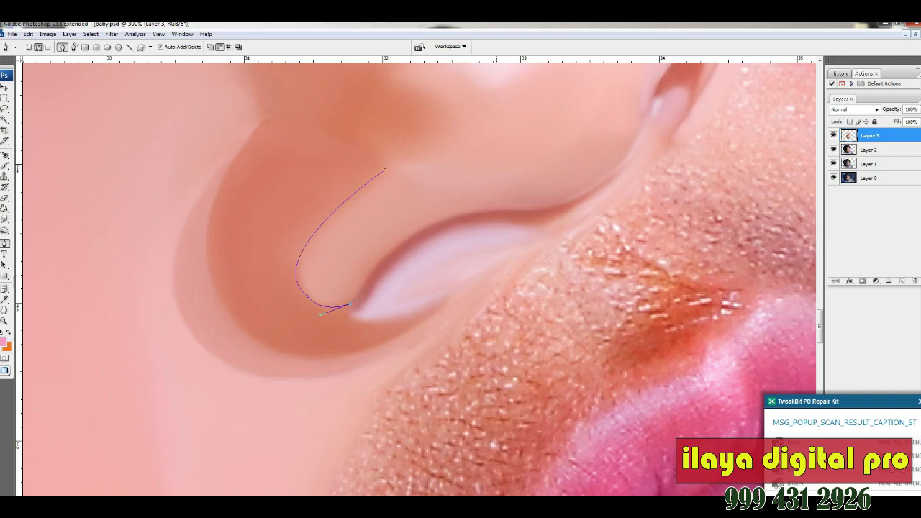
{"action": "key", "text": "ctrl+Return"}
{"action": "key", "text": "r"}
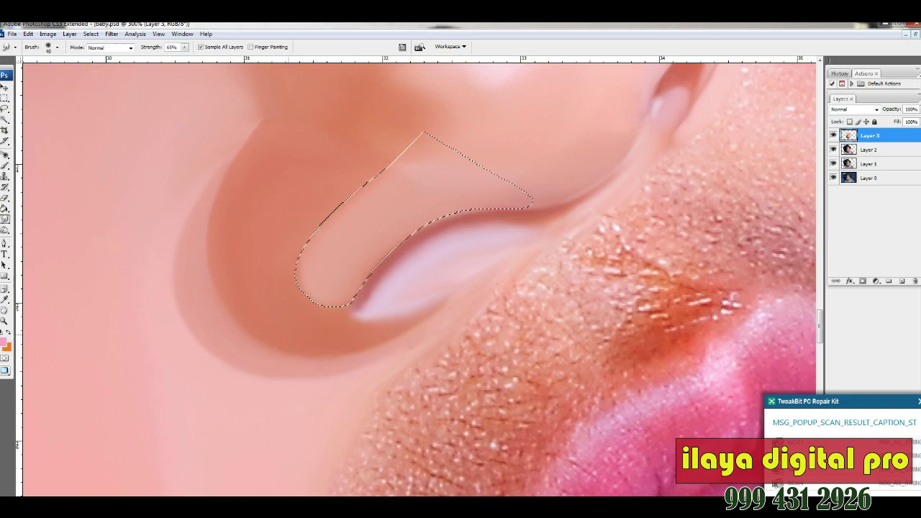
Try to lighten the selected nostril wing band with a pale skin tone, and deselect
{"action": "key", "text": "n"}
{"action": "left_click", "coordinate": [325, 254]}
{"action": "key", "text": "Return"}
{"action": "mouse_move", "coordinate": [327, 270]}
{"action": "left_mouse_down"}
{"action": "mouse_move", "coordinate": [363, 230]}
{"action": "mouse_move", "coordinate": [360, 241]}
{"action": "mouse_move", "coordinate": [353, 237]}
{"action": "mouse_move", "coordinate": [388, 191]}
{"action": "mouse_move", "coordinate": [340, 260]}
{"action": "mouse_move", "coordinate": [343, 283]}
{"action": "mouse_move", "coordinate": [345, 212]}
{"action": "mouse_move", "coordinate": [365, 248]}
{"action": "mouse_move", "coordinate": [398, 193]}
{"action": "left_mouse_up"}
{"action": "key", "text": "ctrl+d"}
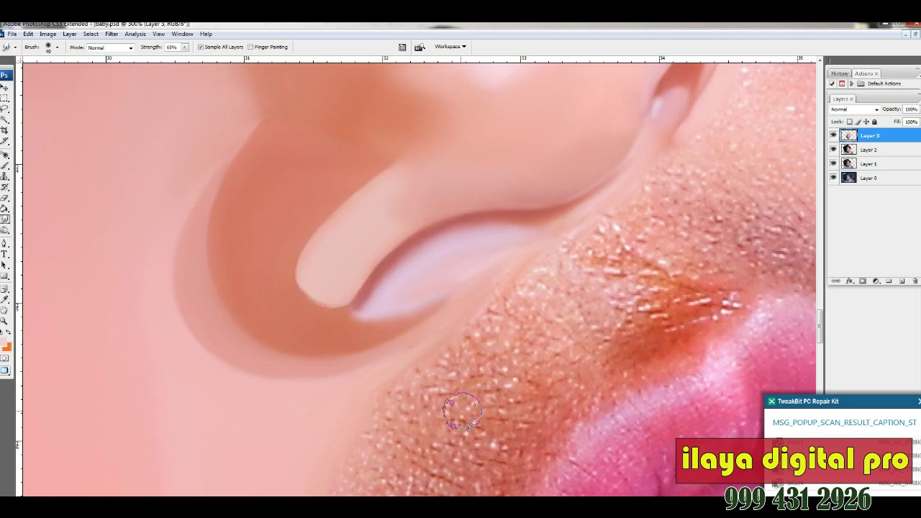
Undo the deselection and the pale lightening of the nostril wing band
{"action": "key", "text": "ctrl+minus"}
{"action": "key", "text": "ctrl+minus"}
{"action": "key", "text": "ctrl+minus"}
{"action": "key", "text": "ctrl+minus"}
{"action": "key", "text": "z"}
{"action": "left_click_drag", "start_coordinate": [328, 227], "coordinate": [465, 302]}
{"action": "key", "text": "ctrl+alt+z"}
{"action": "key", "text": "ctrl+alt+z"}
{"action": "key", "text": "ctrl+alt+z"}
{"action": "key", "text": "ctrl+alt+z"}
{"action": "key", "text": "ctrl+alt+z"}
{"action": "key", "text": "ctrl+alt+z"}
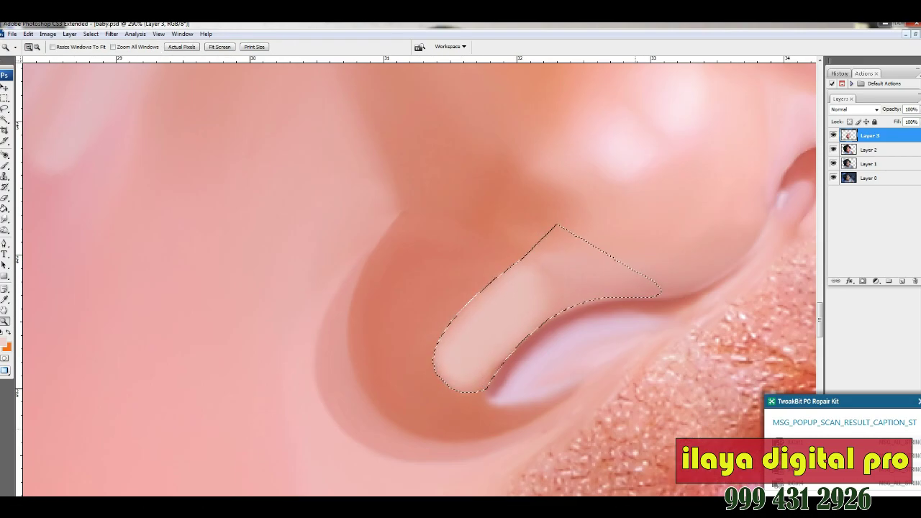
Smudge the selected nostril wing band with a brush of 50, and deselect it
{"action": "key", "text": "r"}
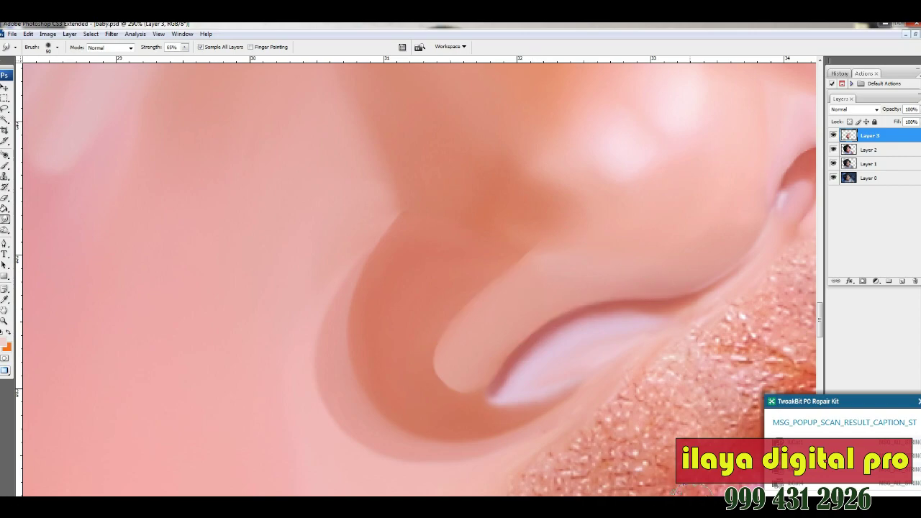
{"action": "key", "text": "ctrl+d"}
{"action": "key", "text": "ctrl+minus"}
{"action": "key", "text": "ctrl+minus"}
{"action": "key", "text": "ctrl+minus"}
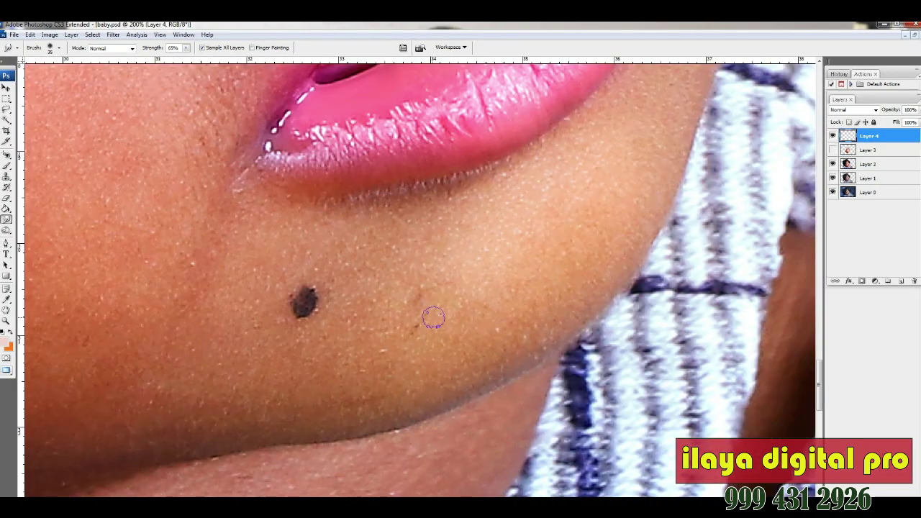
Smudge the inner lower lip and the first glossy highlights by the mouth corner on Layer 4 with brushes from 10 to 35
{"action": "scroll", "coordinate": [432, 315], "scroll_direction": "up", "scroll_amount": 5}
{"action": "key", "text": "ctrl+plus"}
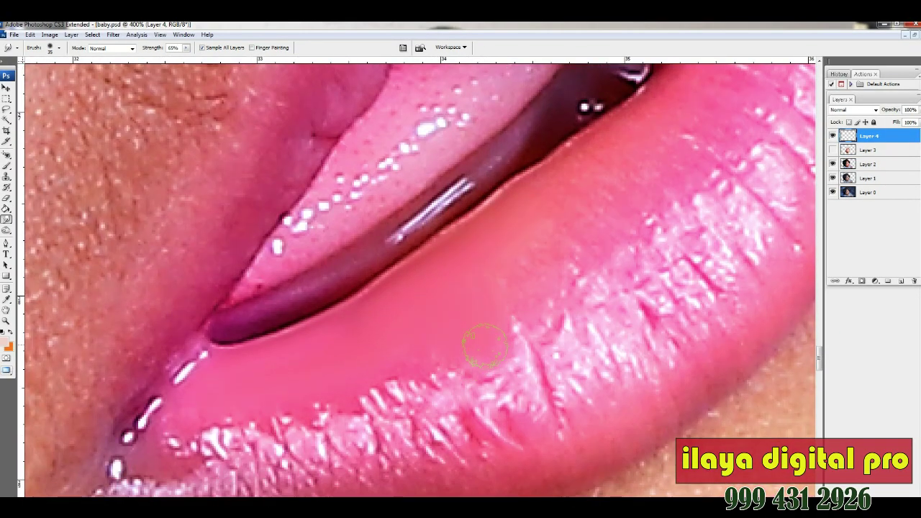
{"action": "scroll", "coordinate": [159, 352], "scroll_direction": "down", "scroll_amount": 3}
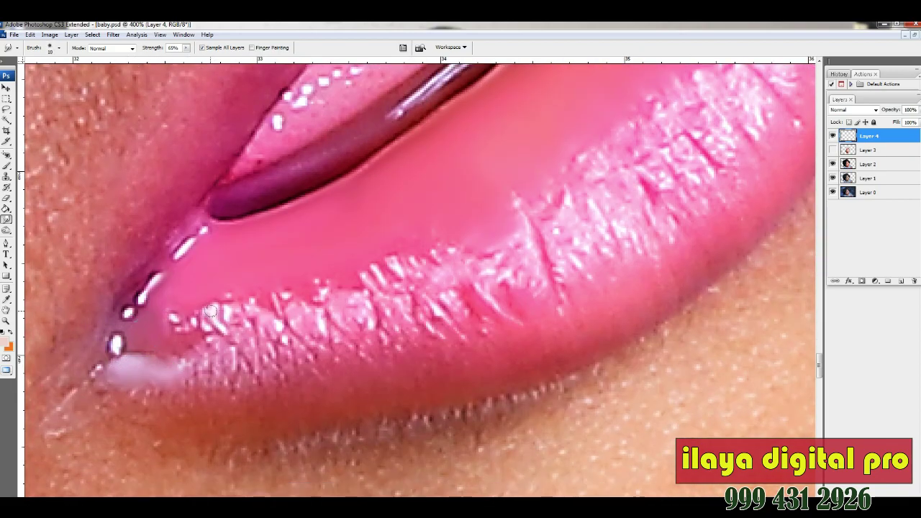
{"action": "mouse_move", "coordinate": [211, 309]}
{"action": "left_mouse_down"}
{"action": "mouse_move", "coordinate": [246, 338]}
{"action": "mouse_move", "coordinate": [374, 287]}
{"action": "left_mouse_up"}
{"action": "scroll", "coordinate": [404, 270], "scroll_direction": "up", "scroll_amount": 1}
{"action": "key", "text": "bracketright"}
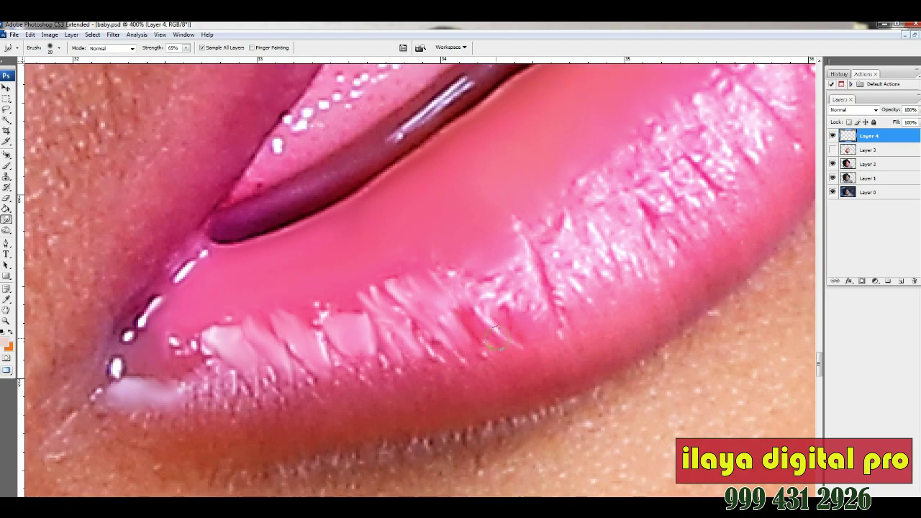
{"action": "scroll", "coordinate": [467, 349], "scroll_direction": "down", "scroll_amount": 2}
{"action": "key", "text": "bracketright"}
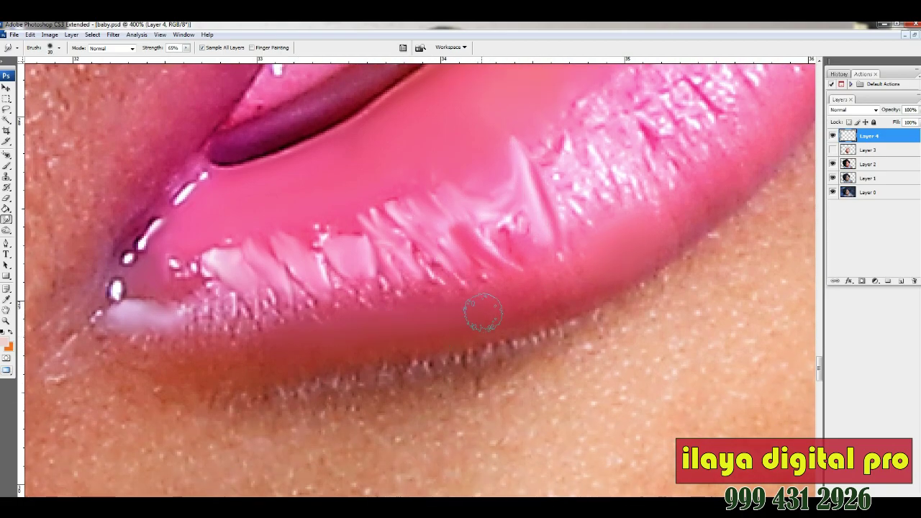
Smudge the lower lip's bottom edge and blend the wrinkled highlights near the mouth corner at 60% strength with a brush of 30
{"action": "left_click_drag", "start_coordinate": [265, 331], "coordinate": [184, 328]}
{"action": "key", "text": "bracketright"}
{"action": "mouse_move", "coordinate": [216, 299]}
{"action": "left_mouse_down"}
{"action": "mouse_move", "coordinate": [338, 300]}
{"action": "mouse_move", "coordinate": [381, 316]}
{"action": "left_mouse_up"}
{"action": "left_click_drag", "start_coordinate": [325, 229], "coordinate": [342, 258]}
{"action": "mouse_move", "coordinate": [286, 245]}
{"action": "left_mouse_down"}
{"action": "mouse_move", "coordinate": [221, 251]}
{"action": "mouse_move", "coordinate": [225, 282]}
{"action": "left_mouse_up"}
{"action": "key", "text": "ctrl+minus"}
{"action": "key", "text": "ctrl+minus"}
{"action": "key", "text": "ctrl+minus"}
{"action": "key", "text": "ctrl+plus"}
{"action": "key", "text": "ctrl+plus"}
{"action": "key", "text": "ctrl+plus"}
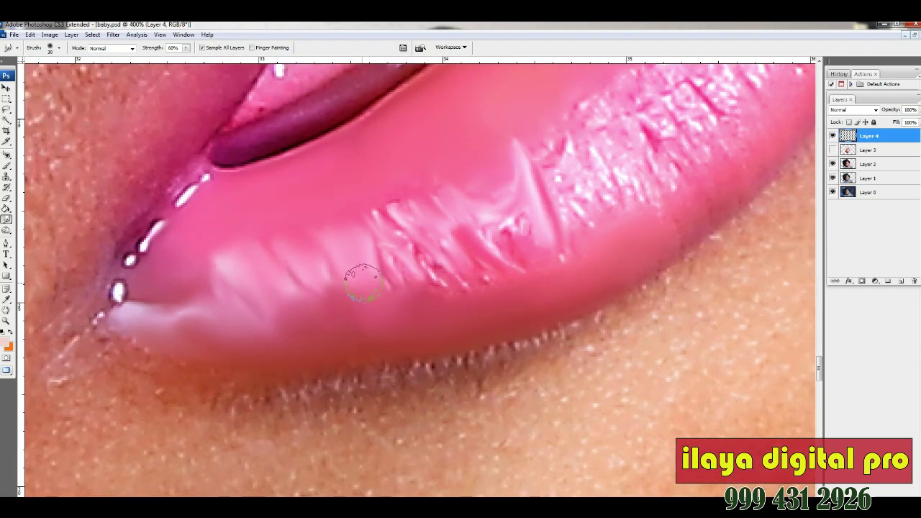
Smudge the wrinkled highlights across the middle of the lower lip into soft streaks with a brush of up to 35
{"action": "mouse_move", "coordinate": [378, 216]}
{"action": "left_mouse_down"}
{"action": "mouse_move", "coordinate": [453, 191]}
{"action": "mouse_move", "coordinate": [539, 243]}
{"action": "mouse_move", "coordinate": [404, 288]}
{"action": "left_mouse_up"}
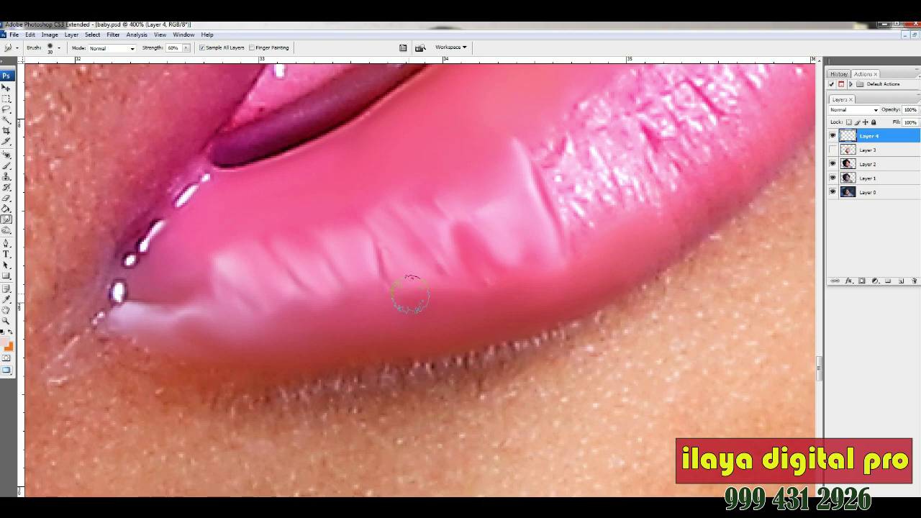
{"action": "left_click_drag", "start_coordinate": [523, 250], "coordinate": [512, 179]}
{"action": "scroll", "coordinate": [513, 178], "scroll_direction": "up", "scroll_amount": 4}
{"action": "mouse_move", "coordinate": [569, 245]}
{"action": "left_mouse_down"}
{"action": "mouse_move", "coordinate": [710, 152]}
{"action": "mouse_move", "coordinate": [609, 288]}
{"action": "mouse_move", "coordinate": [643, 196]}
{"action": "mouse_move", "coordinate": [644, 300]}
{"action": "left_mouse_up"}
{"action": "scroll", "coordinate": [597, 281], "scroll_direction": "up", "scroll_amount": 2}
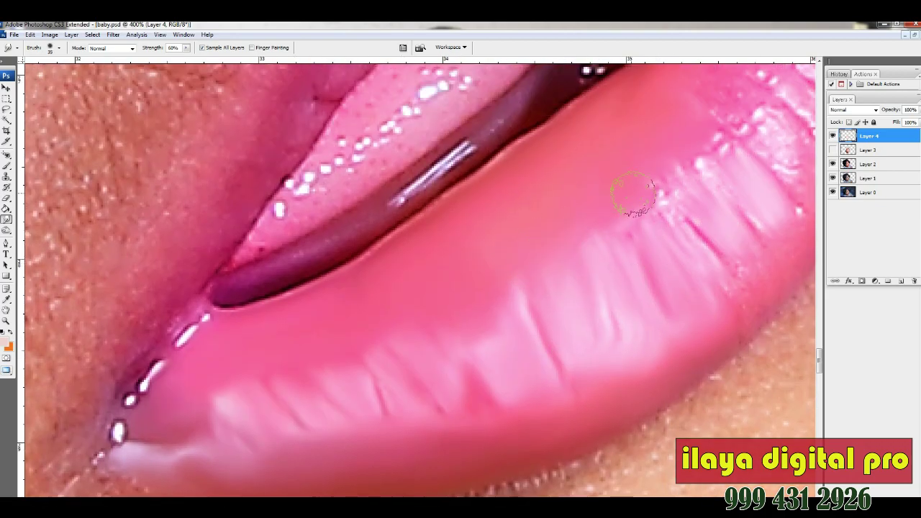
{"action": "left_click_drag", "start_coordinate": [616, 213], "coordinate": [680, 229]}
Smudge the white glints and pale outer rim at the upper corner of the mouth into smooth lines with a fine brush
{"action": "scroll", "coordinate": [504, 224], "scroll_direction": "right", "scroll_amount": 10}
{"action": "scroll", "coordinate": [454, 224], "scroll_direction": "up", "scroll_amount": 7}
{"action": "key", "text": "bracketleft"}
{"action": "key", "text": "bracketleft"}
{"action": "key", "text": "bracketleft"}
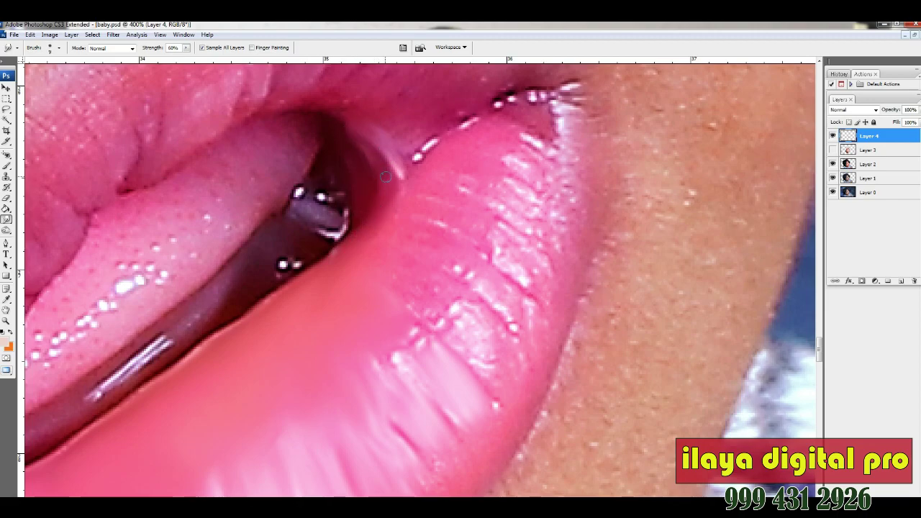
{"action": "left_click_drag", "start_coordinate": [577, 112], "coordinate": [574, 211]}
{"action": "scroll", "coordinate": [568, 230], "scroll_direction": "down", "scroll_amount": 7}
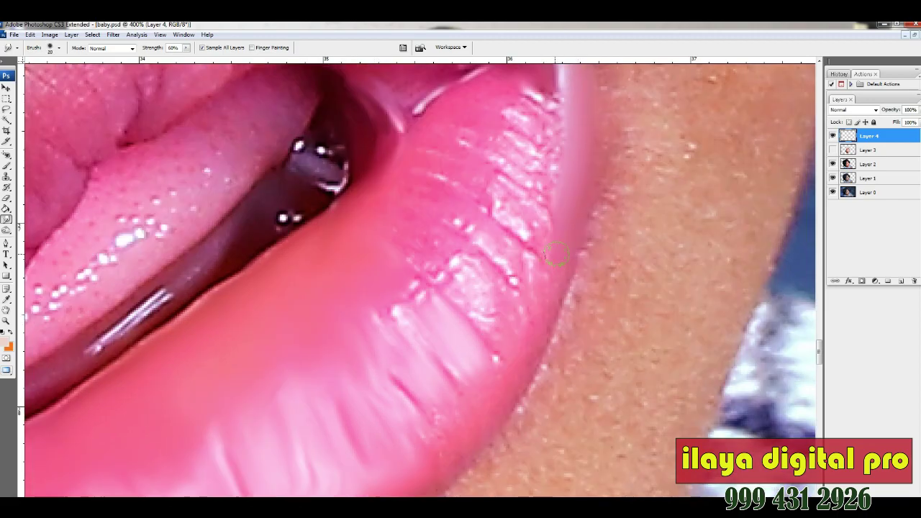
Smudge the lower lip's outer edge and the inner lip surface near the mouth corner at 60% strength with a brush of 25
{"action": "key", "text": "bracketright"}
{"action": "left_click_drag", "start_coordinate": [529, 274], "coordinate": [425, 383]}
{"action": "scroll", "coordinate": [426, 360], "scroll_direction": "up", "scroll_amount": 7}
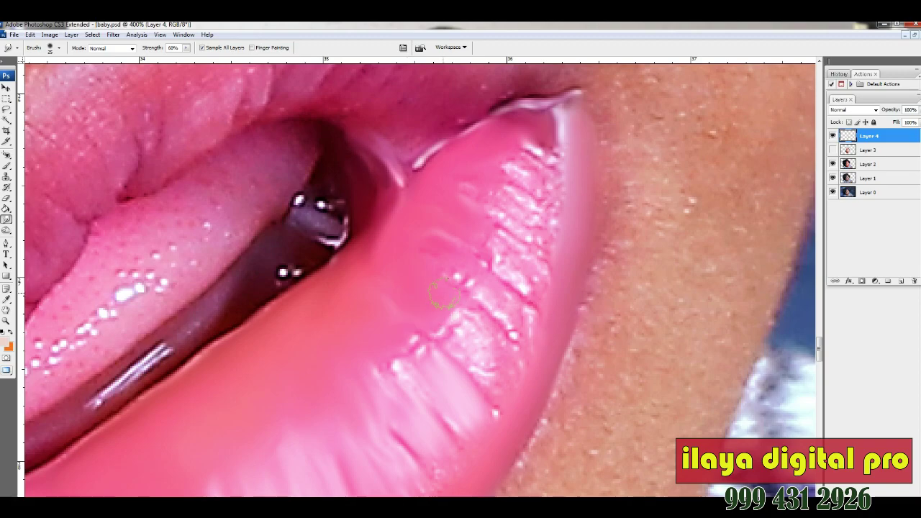
Smudge the wrinkled glossy highlights on the upper part of the lower lip into soft streaks with brushes of 25 and 30
{"action": "left_click_drag", "start_coordinate": [501, 189], "coordinate": [534, 218]}
{"action": "left_click_drag", "start_coordinate": [491, 249], "coordinate": [510, 278]}
{"action": "scroll", "coordinate": [512, 279], "scroll_direction": "down", "scroll_amount": 1}
{"action": "left_click_drag", "start_coordinate": [455, 277], "coordinate": [497, 328]}
{"action": "scroll", "coordinate": [460, 338], "scroll_direction": "down", "scroll_amount": 2}
{"action": "key", "text": "bracketright"}
{"action": "scroll", "coordinate": [497, 281], "scroll_direction": "up", "scroll_amount": 1}
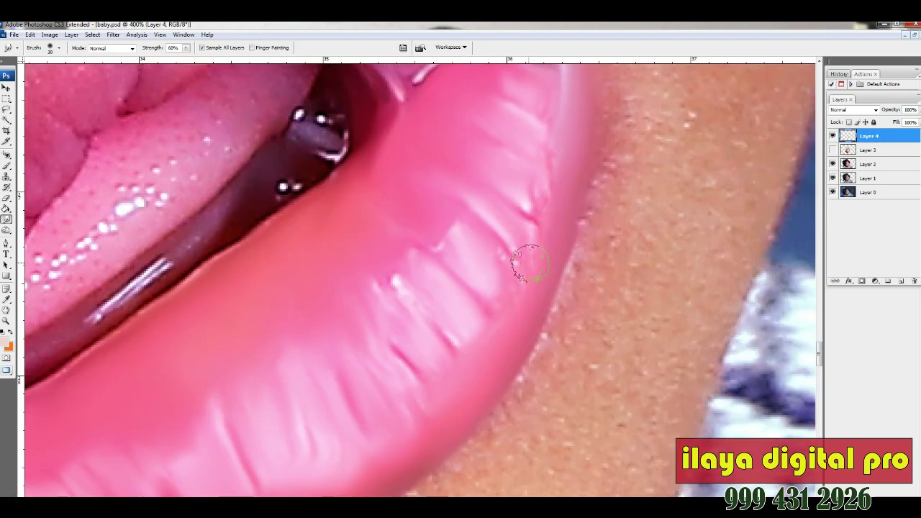
{"action": "scroll", "coordinate": [481, 340], "scroll_direction": "up", "scroll_amount": 2}
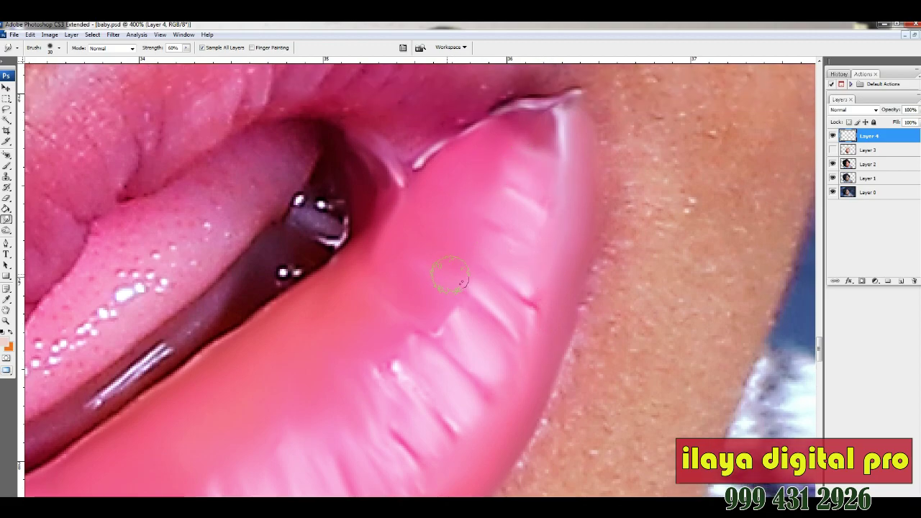
{"action": "scroll", "coordinate": [441, 264], "scroll_direction": "down", "scroll_amount": 3}
Outline both lips with a closed Pen path and convert it into a selection
{"action": "key", "text": "ctrl+0"}
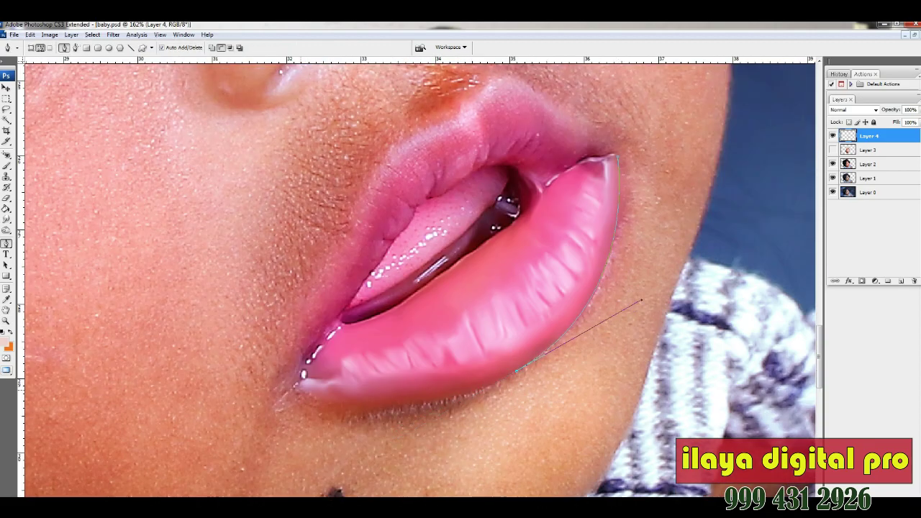
{"action": "scroll", "coordinate": [420, 277], "scroll_direction": "up", "scroll_amount": 1}
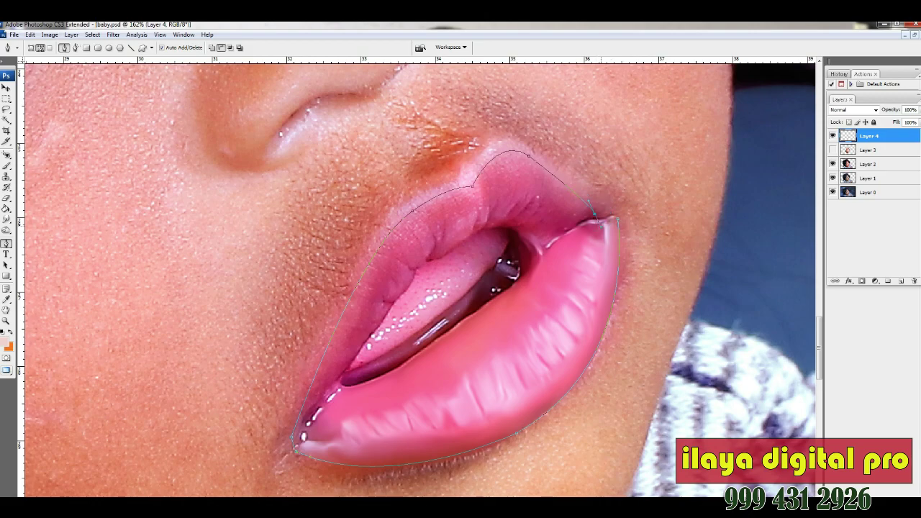
{"action": "key", "text": "ctrl+Return"}
Smudge the skin just outside the selection along the bottom edge of the lower lip
{"action": "key", "text": "ctrl+plus"}
{"action": "scroll", "coordinate": [420, 278], "scroll_direction": "down", "scroll_amount": 3}
{"action": "key", "text": "r"}
{"action": "mouse_move", "coordinate": [277, 369]}
{"action": "left_mouse_down"}
{"action": "mouse_move", "coordinate": [375, 377]}
{"action": "mouse_move", "coordinate": [558, 320]}
{"action": "left_mouse_up"}
{"action": "scroll", "coordinate": [544, 327], "scroll_direction": "up", "scroll_amount": 1}
Choose a pale pink foreground colour and set up the Brush tool with another brush tip and 61% flow
{"action": "left_click", "coordinate": [5, 343]}
{"action": "left_click", "coordinate": [840, 326]}
{"action": "left_click", "coordinate": [6, 166]}
{"action": "right_click", "coordinate": [246, 263]}
{"action": "left_click", "coordinate": [337, 335]}
{"action": "left_click_drag", "start_coordinate": [241, 48], "coordinate": [271, 58]}
{"action": "key", "text": "e"}
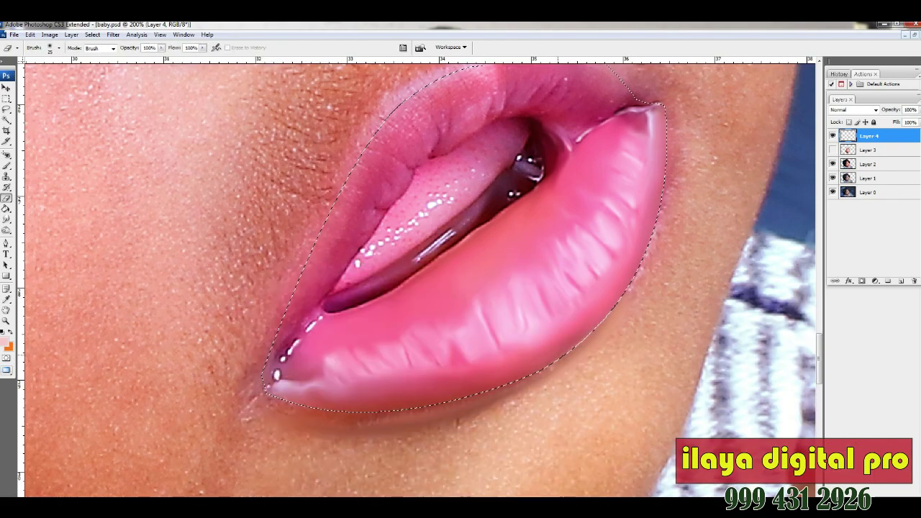
Try painting a pale rim along the lower lip's outer edge and undo the last stroke
{"action": "key", "text": "b"}
{"action": "key", "text": "bracketright"}
{"action": "mouse_move", "coordinate": [268, 396]}
{"action": "left_mouse_down"}
{"action": "mouse_move", "coordinate": [477, 390]}
{"action": "mouse_move", "coordinate": [583, 337]}
{"action": "mouse_move", "coordinate": [663, 120]}
{"action": "mouse_move", "coordinate": [656, 209]}
{"action": "left_mouse_up"}
{"action": "left_click_drag", "start_coordinate": [603, 319], "coordinate": [351, 415]}
{"action": "key", "text": "ctrl+z"}
Choose a salmon-pink foreground colour and paint a thin rim around the lower lip's outer edge with a brush of 20
{"action": "left_click", "coordinate": [5, 342]}
{"action": "left_click", "coordinate": [650, 336]}
{"action": "left_click", "coordinate": [840, 325]}
{"action": "mouse_move", "coordinate": [272, 402]}
{"action": "left_mouse_down"}
{"action": "mouse_move", "coordinate": [525, 389]}
{"action": "mouse_move", "coordinate": [664, 137]}
{"action": "left_mouse_up"}
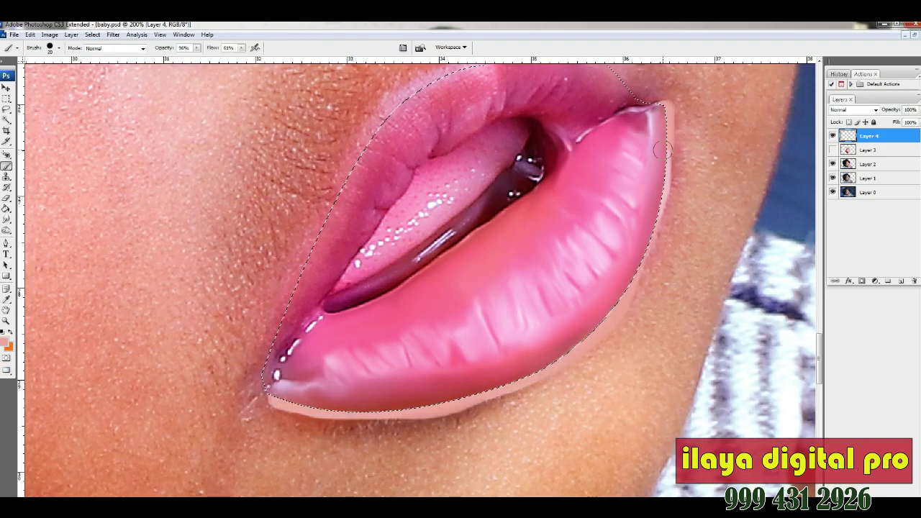
Smudge the painted rim into the skin beside and below the lower lip at 60% strength with a brush of 50
{"action": "key", "text": "r"}
{"action": "key", "text": "ctrl+plus"}
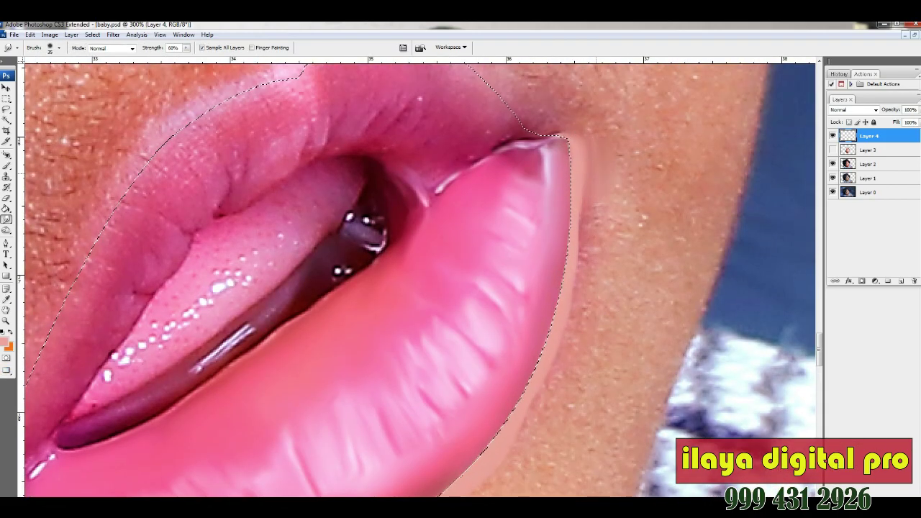
{"action": "scroll", "coordinate": [632, 196], "scroll_direction": "down", "scroll_amount": 1}
{"action": "key", "text": "bracketright"}
{"action": "left_click_drag", "start_coordinate": [613, 131], "coordinate": [586, 315]}
{"action": "scroll", "coordinate": [586, 315], "scroll_direction": "down", "scroll_amount": 2}
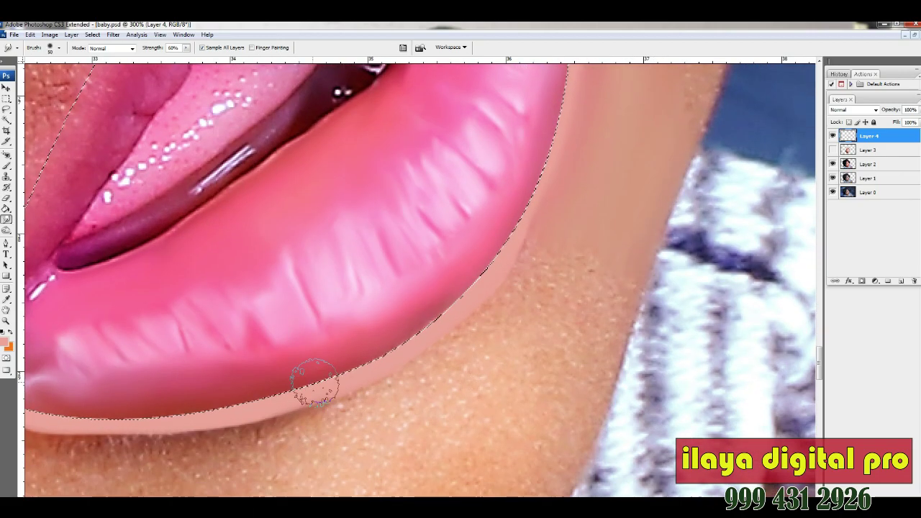
{"action": "left_click_drag", "start_coordinate": [244, 440], "coordinate": [684, 381]}
Touch up the rim beside the upper mouth corner and smudge it into the cheek with a brush of 30
{"action": "scroll", "coordinate": [654, 391], "scroll_direction": "right", "scroll_amount": 5}
{"action": "key", "text": "b"}
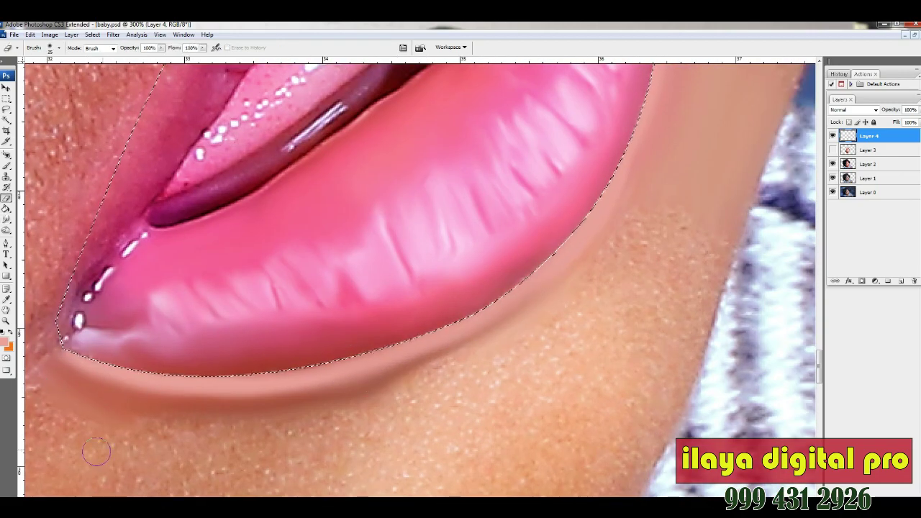
{"action": "scroll", "coordinate": [629, 226], "scroll_direction": "up", "scroll_amount": 8}
{"action": "scroll", "coordinate": [629, 227], "scroll_direction": "right", "scroll_amount": 6}
{"action": "scroll", "coordinate": [442, 319], "scroll_direction": "down", "scroll_amount": 2}
{"action": "mouse_move", "coordinate": [440, 187]}
{"action": "left_mouse_down"}
{"action": "mouse_move", "coordinate": [452, 284]}
{"action": "mouse_move", "coordinate": [399, 455]}
{"action": "left_mouse_up"}
{"action": "key", "text": "r"}
{"action": "key", "text": "bracketleft"}
{"action": "key", "text": "bracketleft"}
{"action": "left_click_drag", "start_coordinate": [423, 149], "coordinate": [418, 306]}
{"action": "scroll", "coordinate": [416, 281], "scroll_direction": "down", "scroll_amount": 2}
Make Layer 3 visible again and review the lip rim against the smoothed skin around the mouth
{"action": "key", "text": "ctrl+minus"}
{"action": "key", "text": "ctrl+minus"}
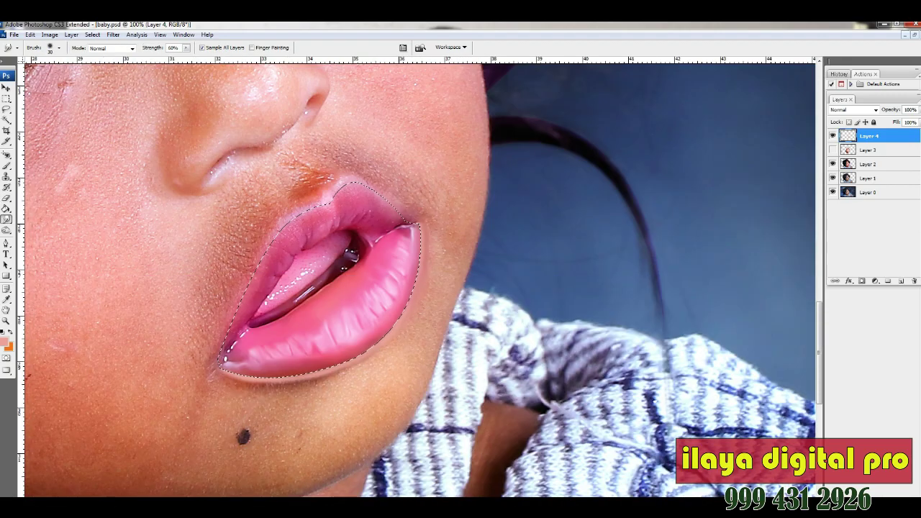
{"action": "left_click", "coordinate": [832, 150]}
{"action": "key", "text": "ctrl+plus"}
{"action": "scroll", "coordinate": [398, 196], "scroll_direction": "down", "scroll_amount": 3}
{"action": "scroll", "coordinate": [440, 189], "scroll_direction": "up", "scroll_amount": 4}
{"action": "key", "text": "bracketright"}
{"action": "key", "text": "bracketright"}
{"action": "scroll", "coordinate": [442, 222], "scroll_direction": "down", "scroll_amount": 3}
{"action": "key", "text": "ctrl+plus"}
{"action": "key", "text": "ctrl+minus"}
{"action": "key", "text": "ctrl+minus"}
{"action": "key", "text": "ctrl+minus"}
{"action": "scroll", "coordinate": [422, 206], "scroll_direction": "down", "scroll_amount": 3}
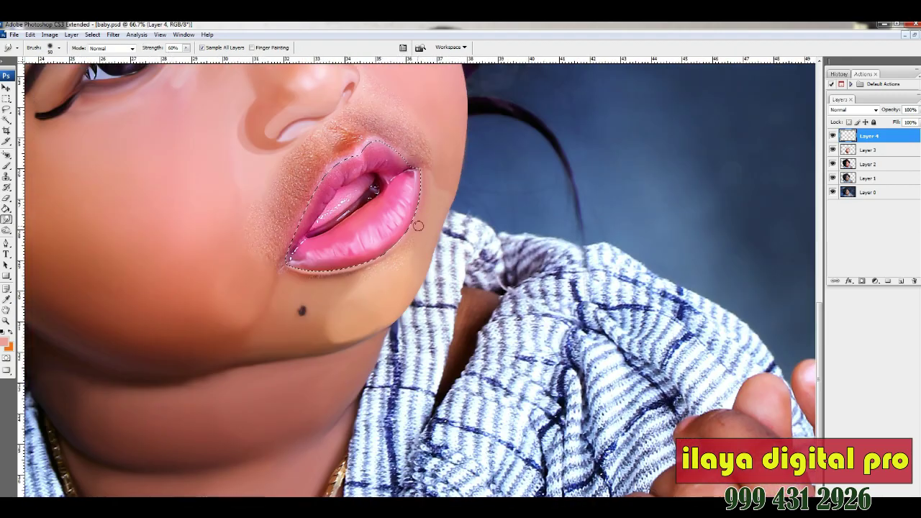
Smudge the rough skin beside and below the lower lip into the smooth chin at 65% strength, and reduce the brush to 40
{"action": "key", "text": "ctrl+plus"}
{"action": "key", "text": "ctrl+plus"}
{"action": "key", "text": "ctrl+plus"}
{"action": "scroll", "coordinate": [403, 273], "scroll_direction": "up", "scroll_amount": 8}
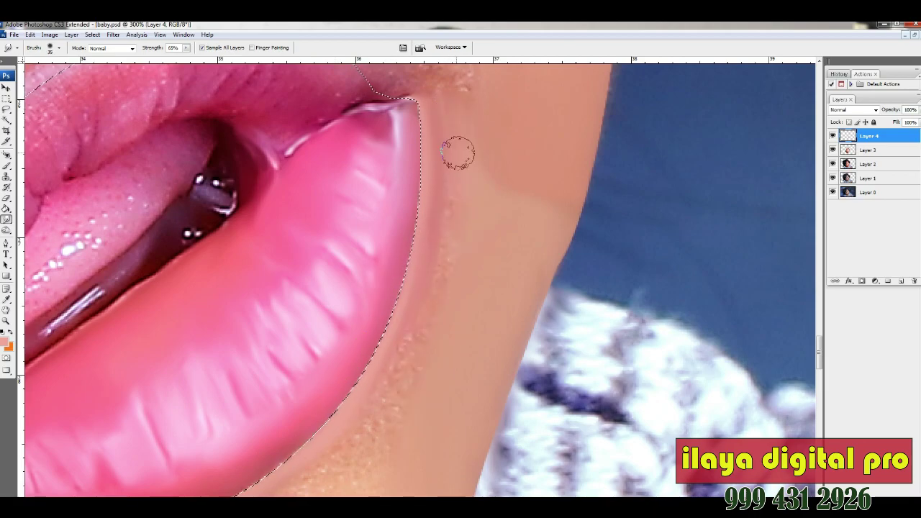
{"action": "scroll", "coordinate": [418, 304], "scroll_direction": "down", "scroll_amount": 3}
{"action": "scroll", "coordinate": [142, 404], "scroll_direction": "down", "scroll_amount": 1}
{"action": "mouse_move", "coordinate": [141, 404]}
{"action": "left_mouse_down"}
{"action": "mouse_move", "coordinate": [271, 240]}
{"action": "mouse_move", "coordinate": [365, 219]}
{"action": "left_mouse_up"}
{"action": "key", "text": "bracketleft"}
{"action": "key", "text": "bracketleft"}
{"action": "key", "text": "bracketleft"}
{"action": "key", "text": "bracketleft"}
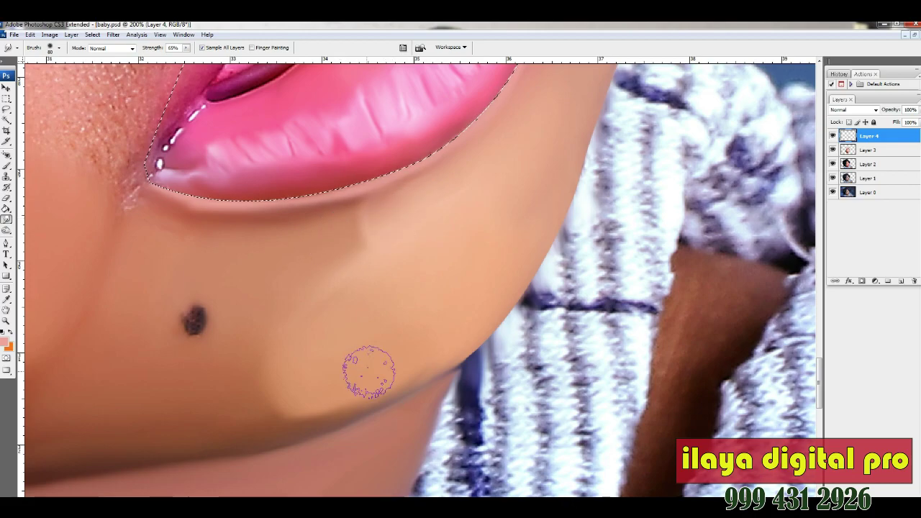
{"action": "scroll", "coordinate": [327, 243], "scroll_direction": "up", "scroll_amount": 3}
{"action": "scroll", "coordinate": [586, 230], "scroll_direction": "up", "scroll_amount": 2}
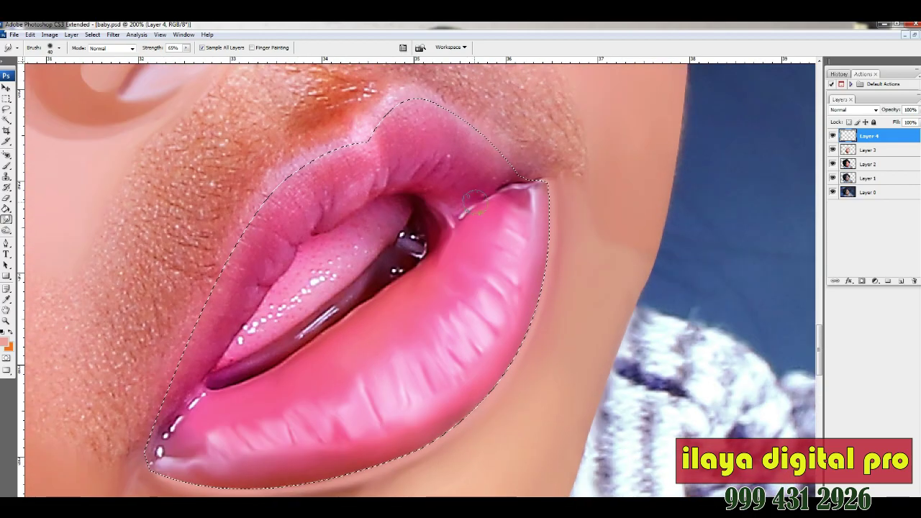